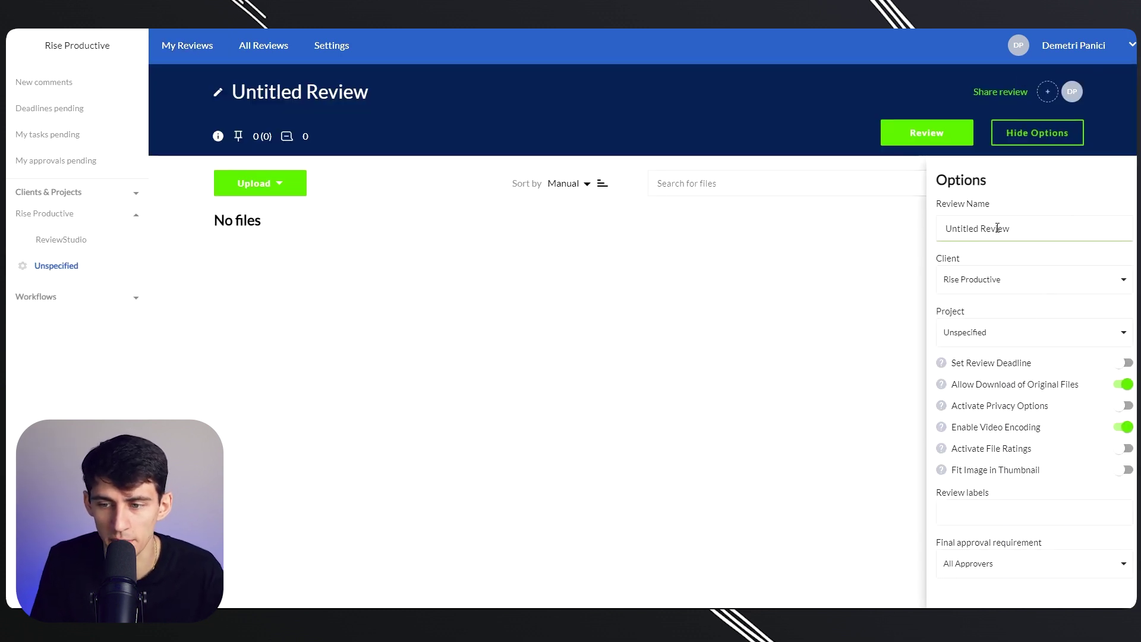
{"action": "type", "text": "3 Best Ways to Improve You"}
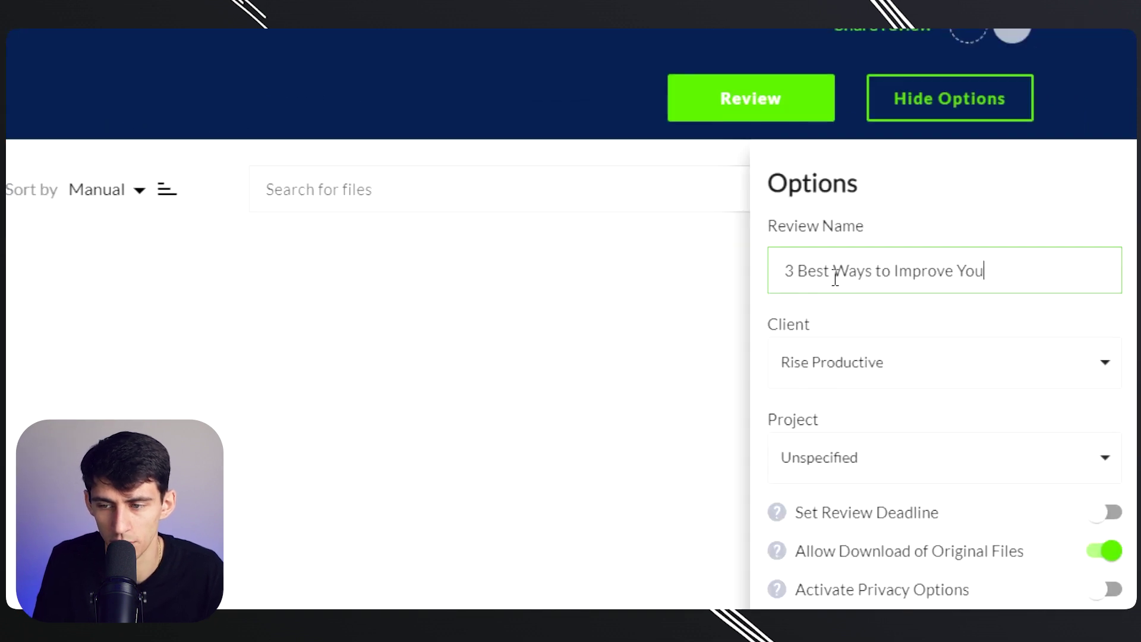
{"action": "type", "text": "2023"}
{"action": "scroll", "coordinate": [759, 273], "scroll_direction": "up", "scroll_amount": 1}
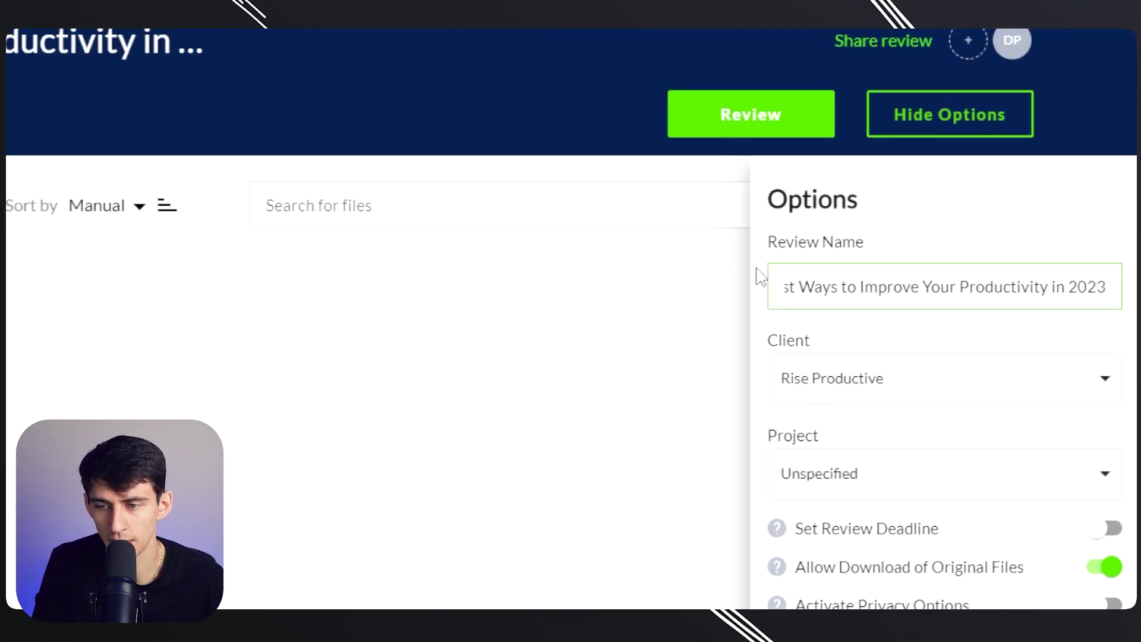
{"action": "scroll", "coordinate": [757, 303], "scroll_direction": "down", "scroll_amount": 2}
{"action": "scroll", "coordinate": [803, 309], "scroll_direction": "down", "scroll_amount": 1}
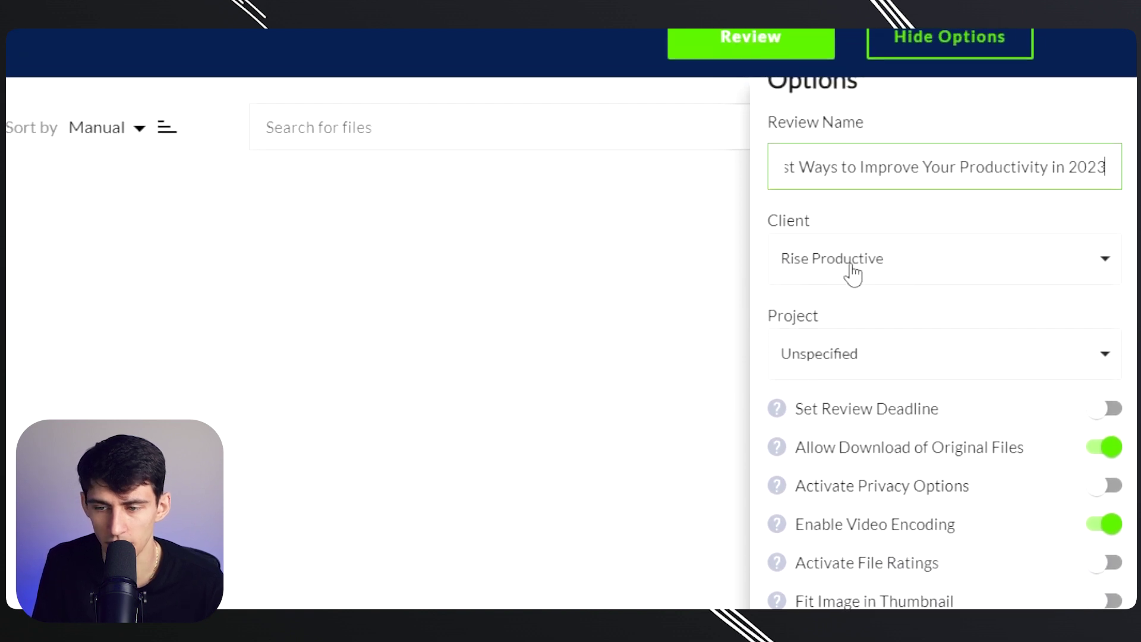
- Keep Rise Productive as client and All Approvers as approval, and set a 20 April 2023 deadline
{"action": "left_click", "coordinate": [852, 272]}
{"action": "scroll", "coordinate": [856, 304], "scroll_direction": "down", "scroll_amount": 1}
{"action": "left_click", "coordinate": [883, 306]}
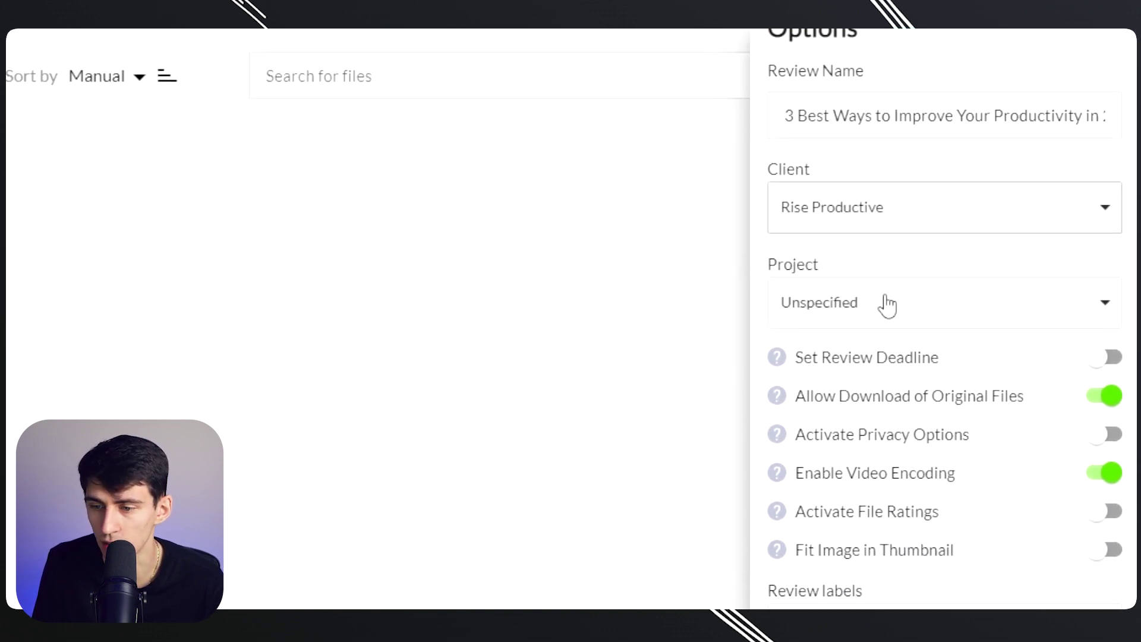
{"action": "scroll", "coordinate": [883, 305], "scroll_direction": "down", "scroll_amount": 1}
{"action": "left_click", "coordinate": [882, 301]}
{"action": "scroll", "coordinate": [874, 312], "scroll_direction": "down", "scroll_amount": 1}
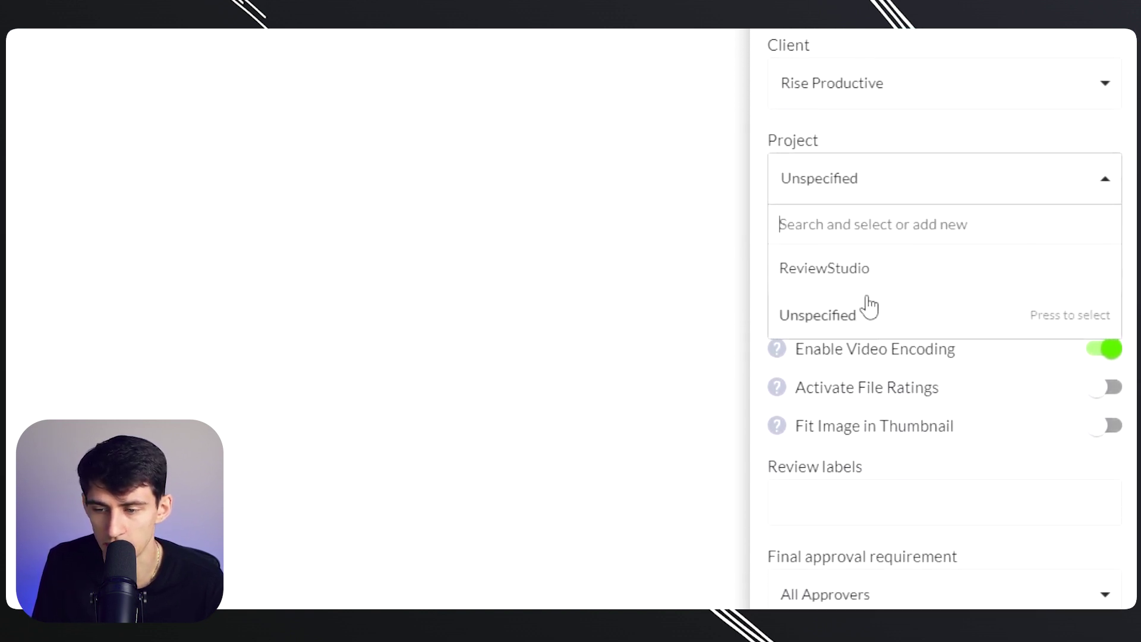
{"action": "scroll", "coordinate": [871, 286], "scroll_direction": "up", "scroll_amount": 1}
{"action": "scroll", "coordinate": [856, 321], "scroll_direction": "down", "scroll_amount": 3}
{"action": "left_click", "coordinate": [844, 390]}
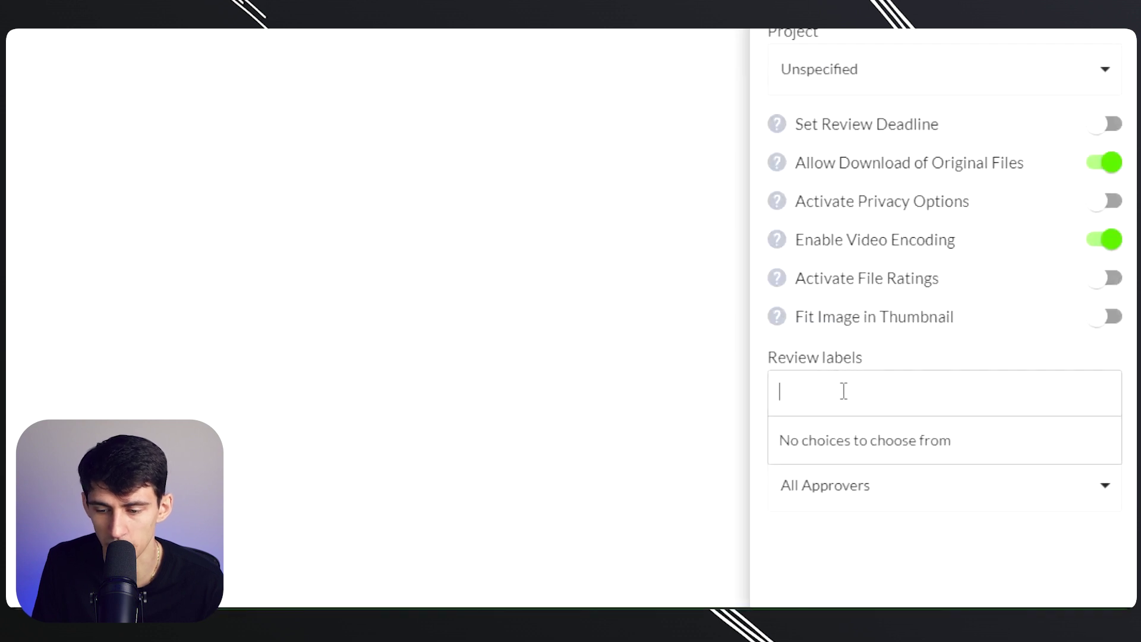
{"action": "left_click", "coordinate": [884, 504]}
{"action": "left_click", "coordinate": [860, 538]}
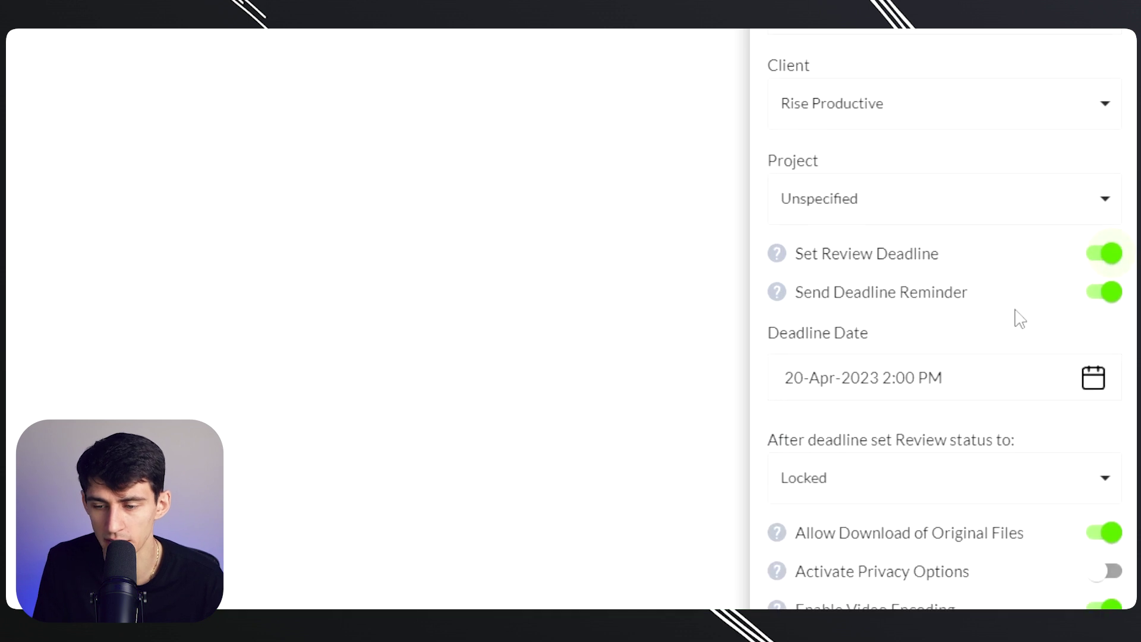
{"action": "left_click", "coordinate": [994, 306]}
{"action": "scroll", "coordinate": [1008, 241], "scroll_direction": "up", "scroll_amount": 2}
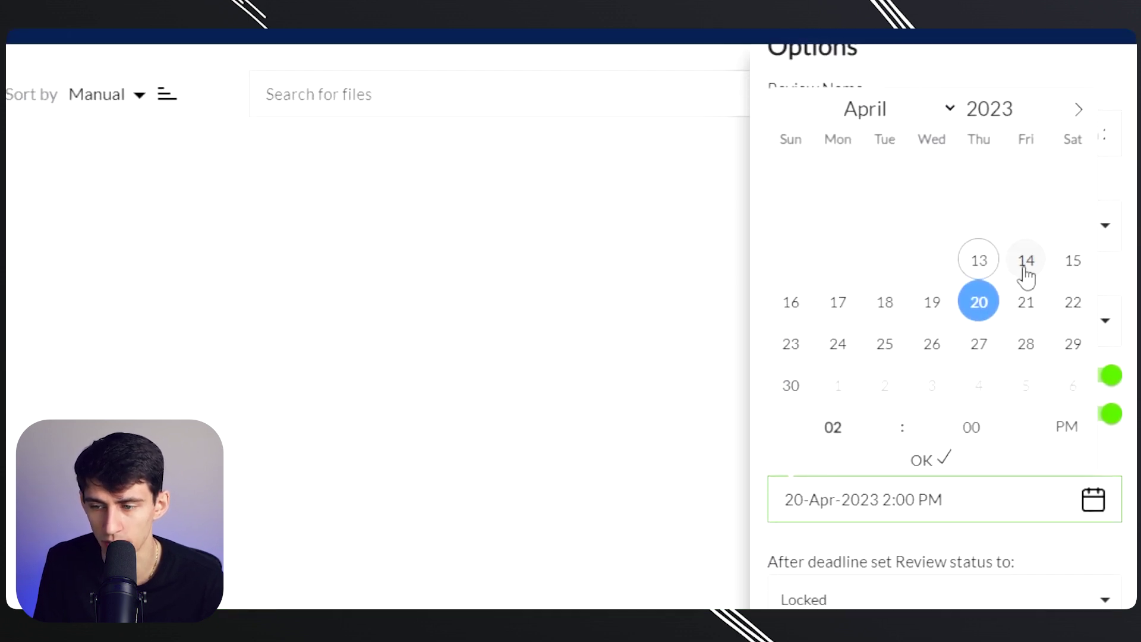
{"action": "left_click", "coordinate": [978, 301]}
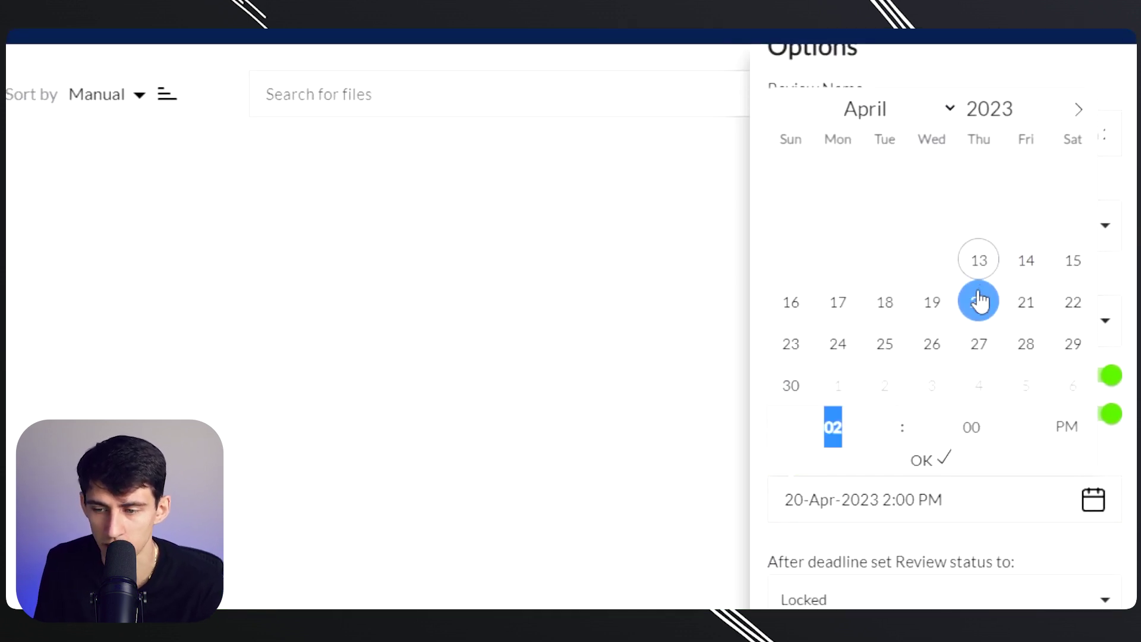
- Upload the productivity video file to the review, then open it in the review player
{"action": "left_click", "coordinate": [259, 183]}
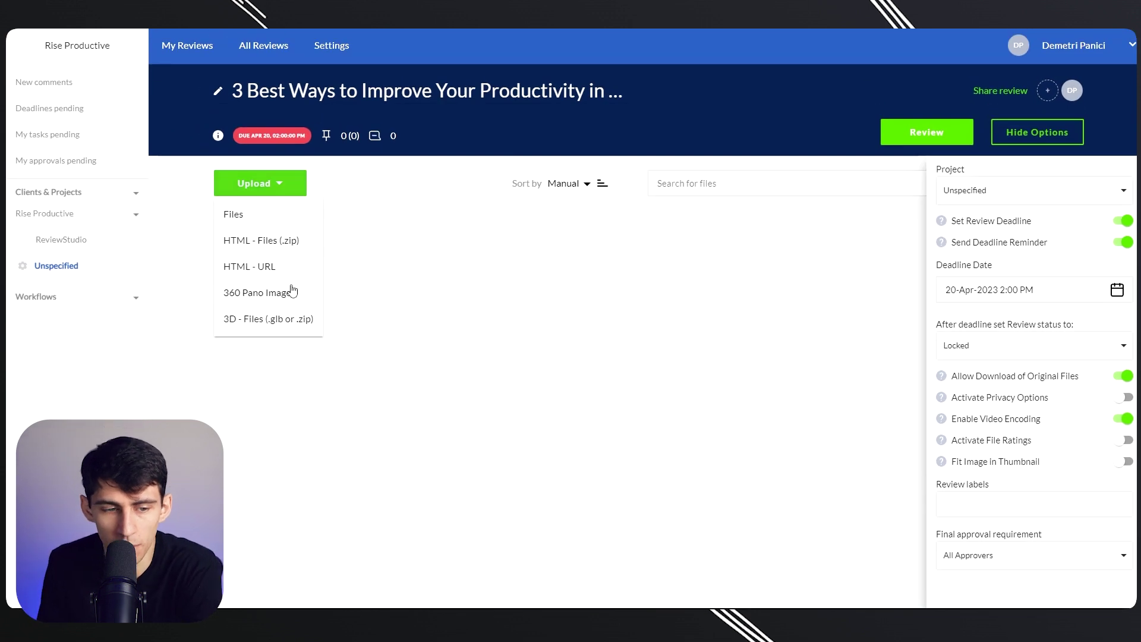
{"action": "left_click", "coordinate": [234, 215]}
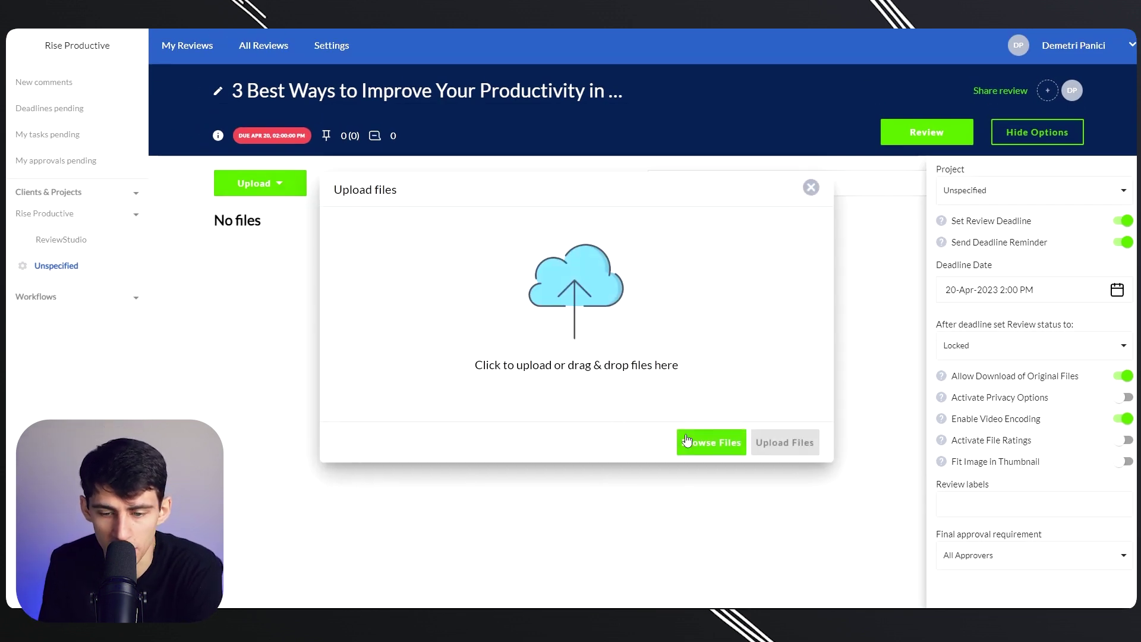
{"action": "left_click", "coordinate": [705, 440]}
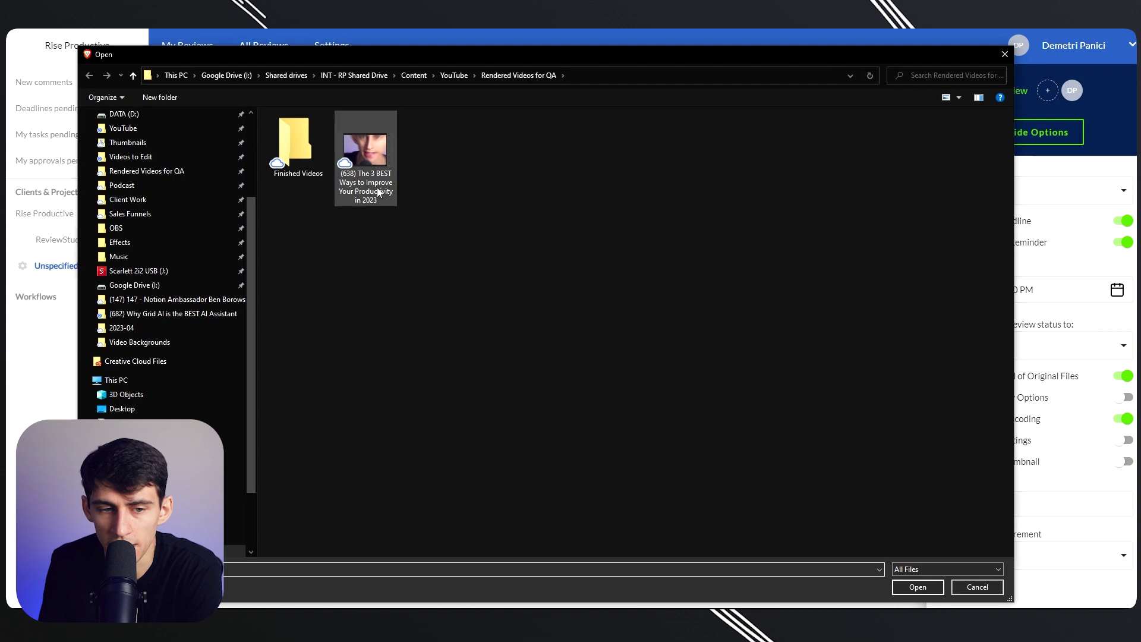
{"action": "double_click", "coordinate": [368, 176]}
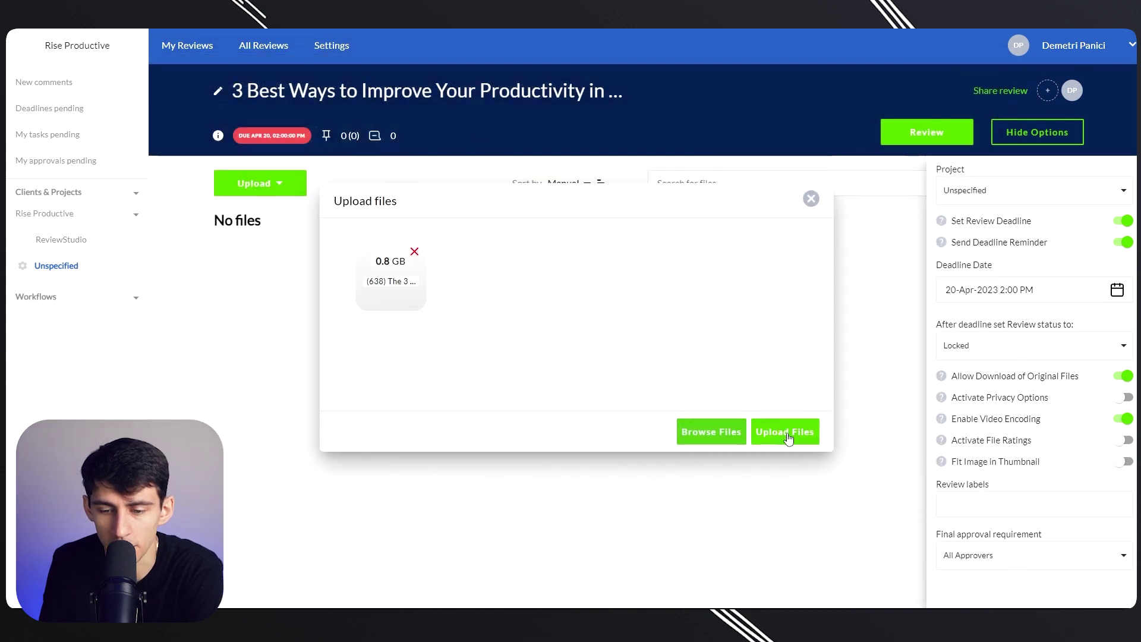
{"action": "left_click", "coordinate": [785, 432]}
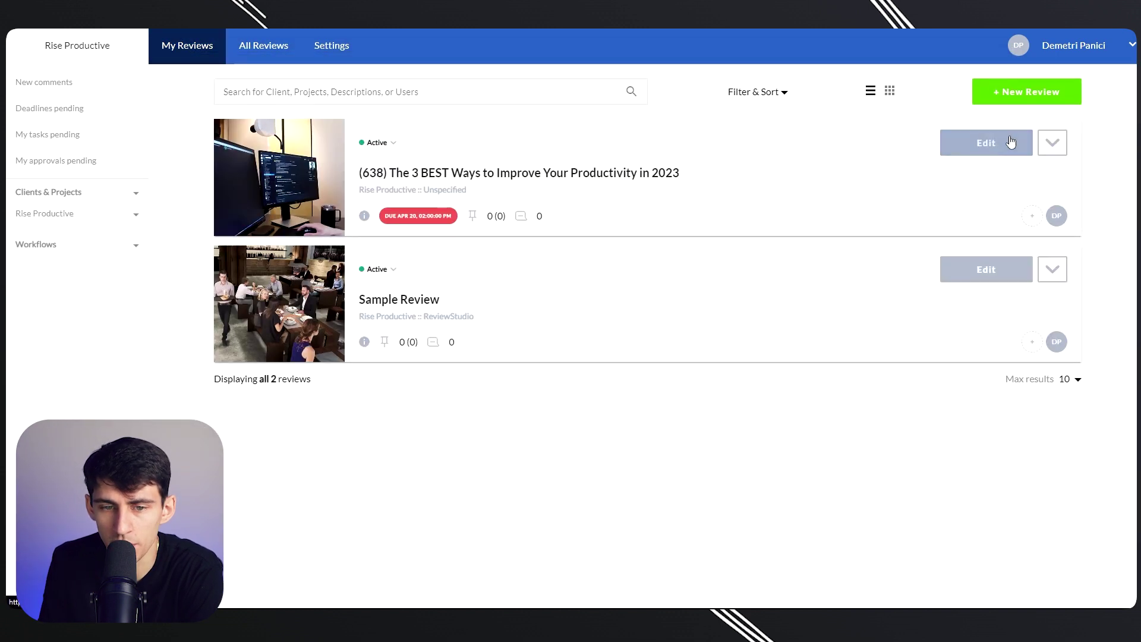
{"action": "left_click", "coordinate": [1012, 142]}
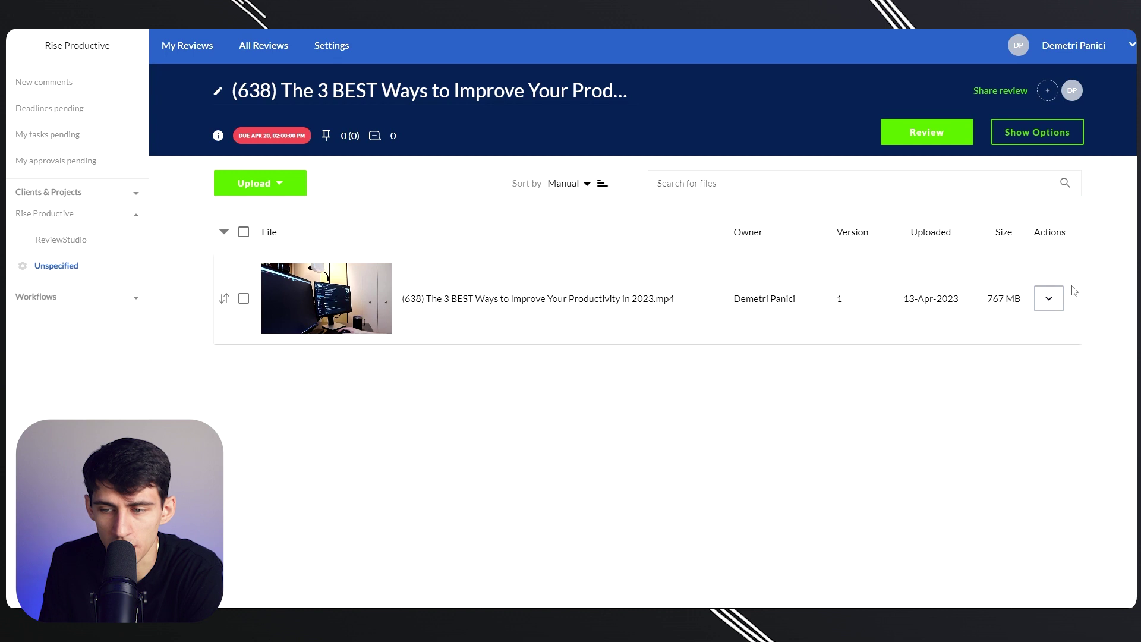
{"action": "left_click", "coordinate": [513, 300]}
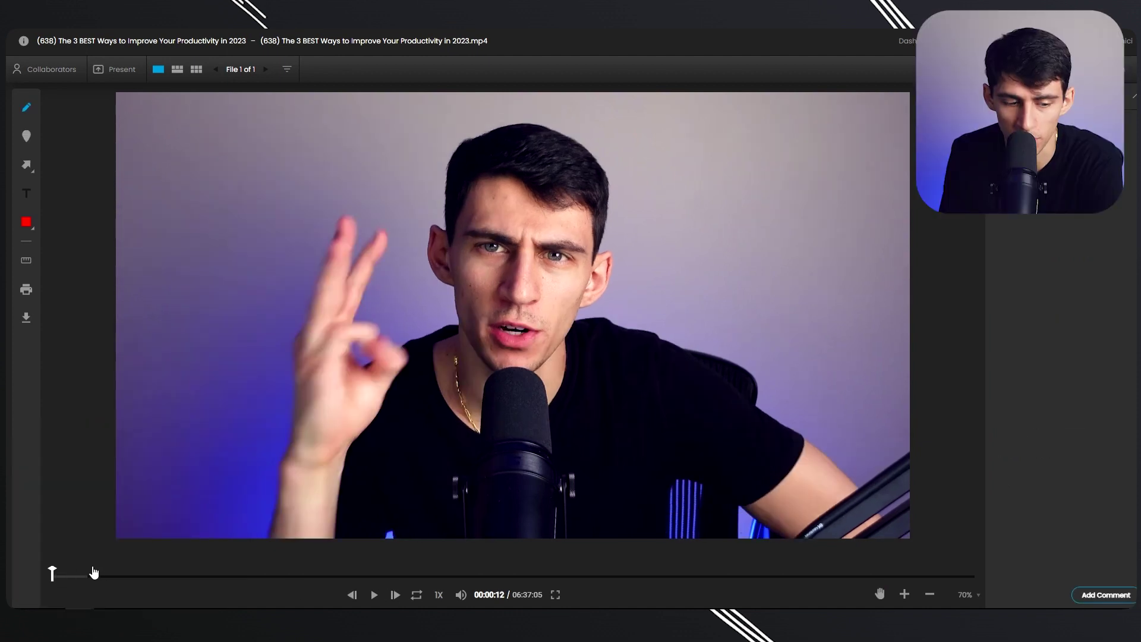
- Scrub the video timeline and pause at 00:02:09, where the three icons appear
{"action": "left_click", "coordinate": [99, 575]}
{"action": "left_click", "coordinate": [60, 574]}
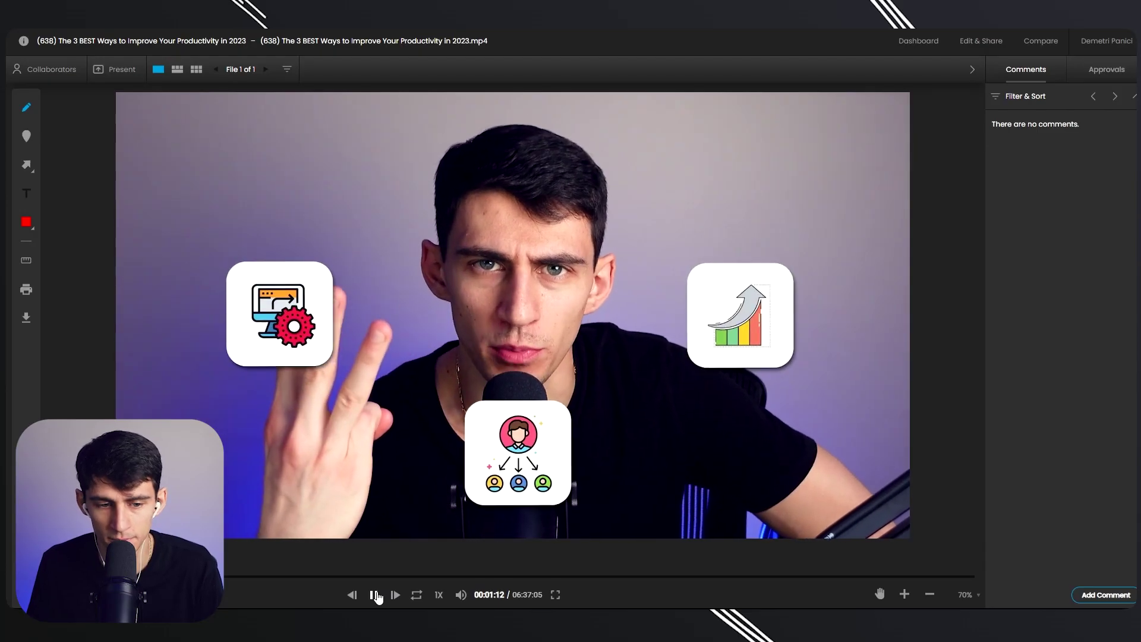
{"action": "left_click", "coordinate": [386, 577]}
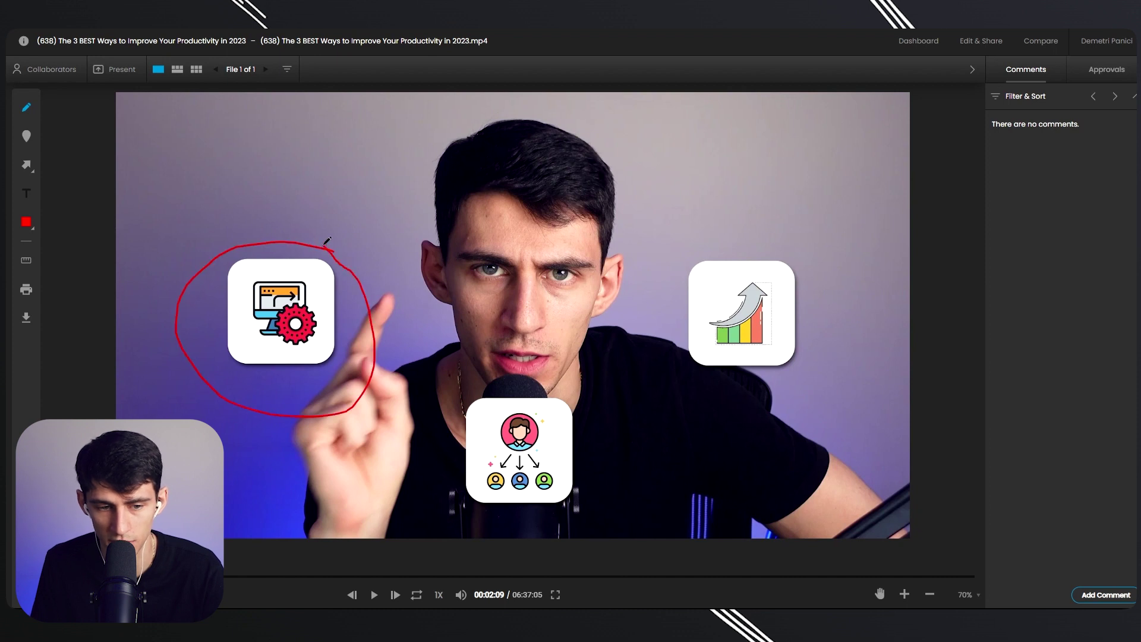
- Circle the left and chart icons and post 'Love This here' and 'Live this here' comments
{"action": "left_click_drag", "start_coordinate": [327, 240], "coordinate": [329, 243]}
{"action": "type", "text": "is here"}
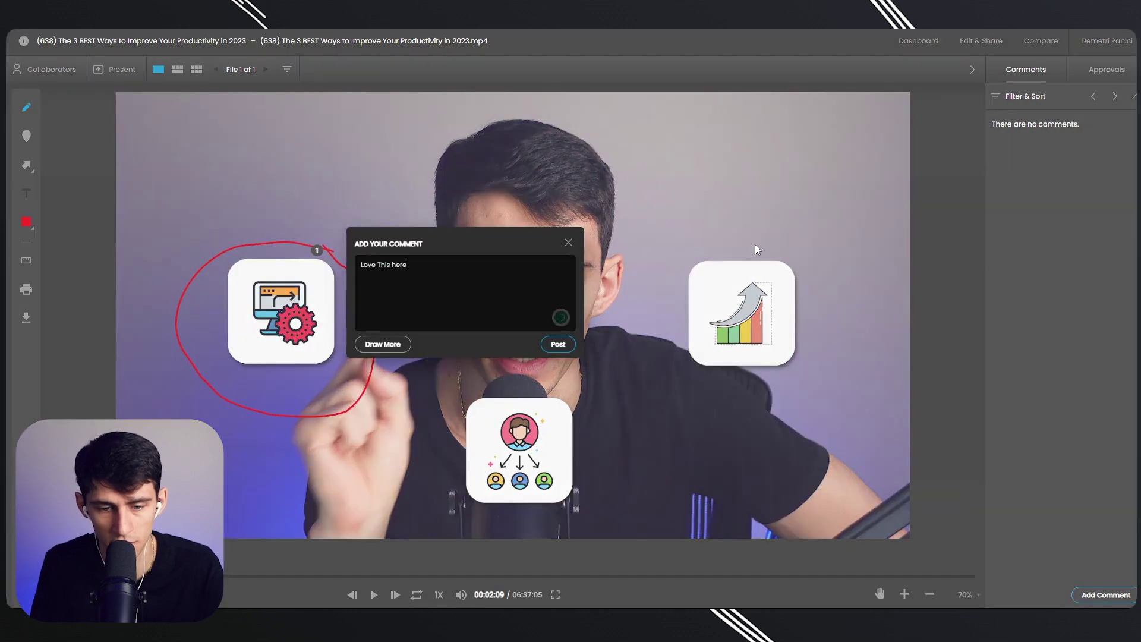
{"action": "key", "text": "Return"}
{"action": "left_click_drag", "start_coordinate": [682, 290], "coordinate": [801, 234]}
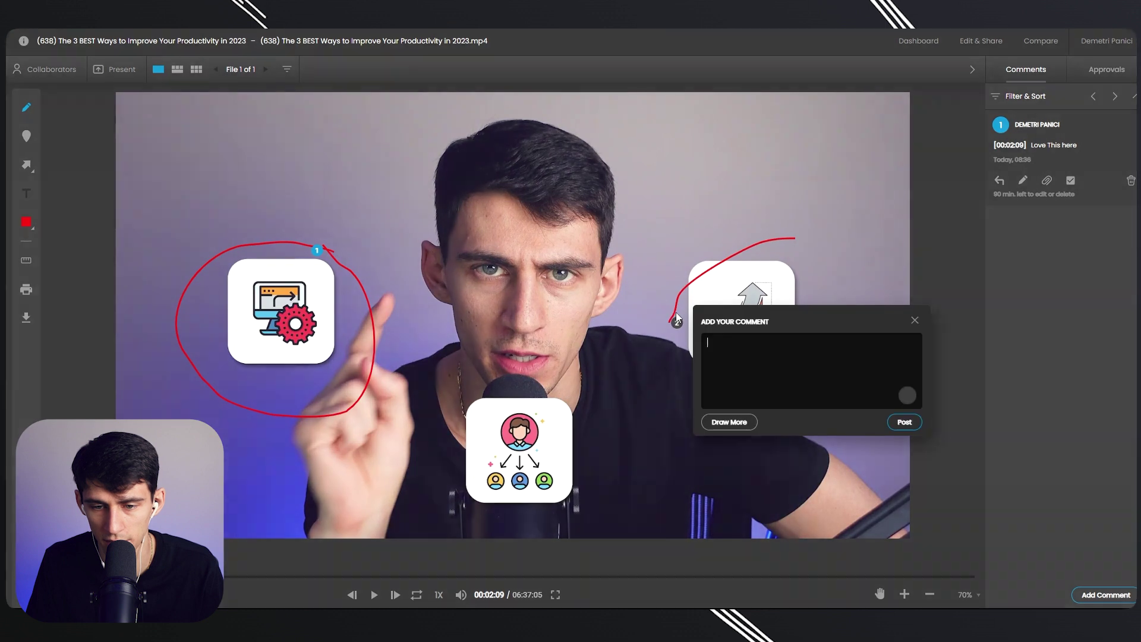
{"action": "type", "text": "Live this here"}
{"action": "key", "text": "Return"}
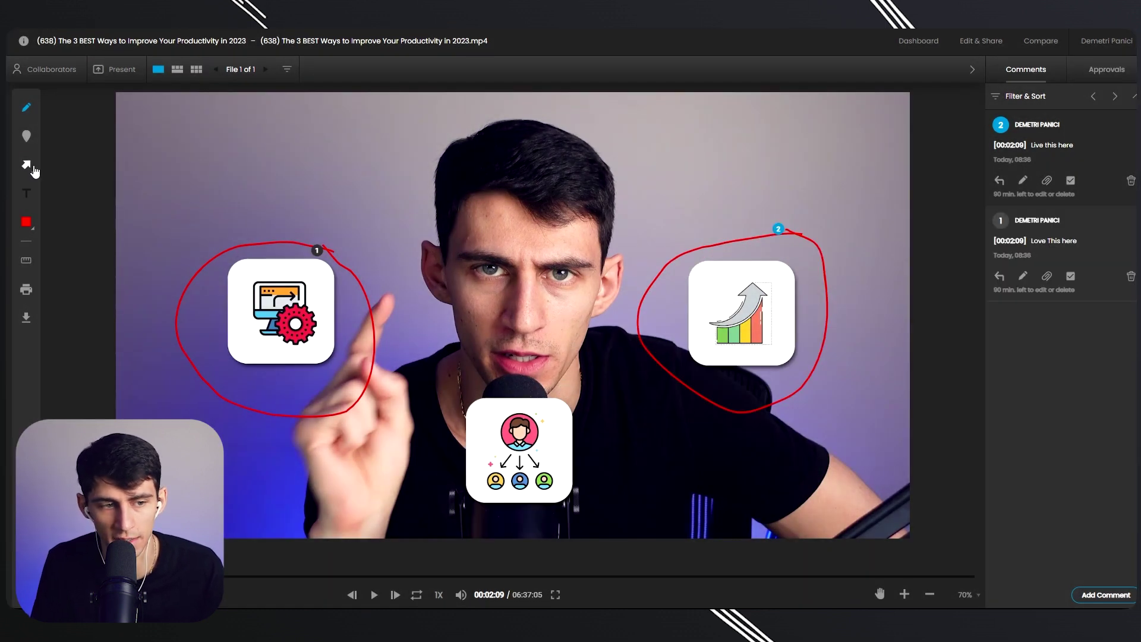
- Draw arrows from the bottom icon to the top corners and save the move comment
{"action": "left_click_drag", "start_coordinate": [477, 411], "coordinate": [332, 196]}
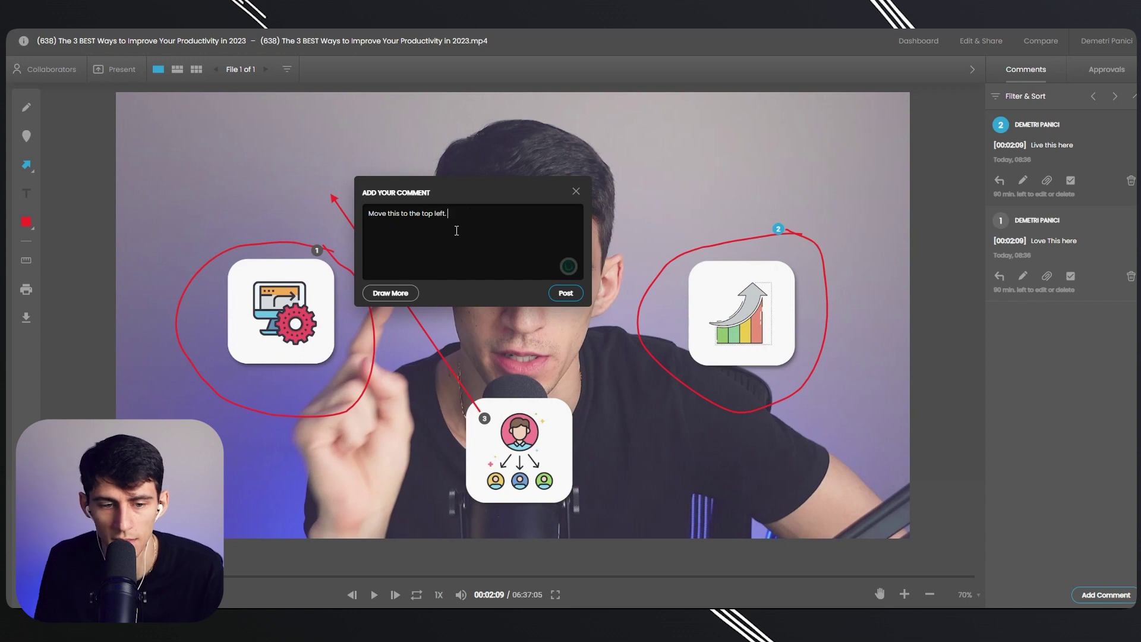
{"action": "left_click", "coordinate": [391, 295]}
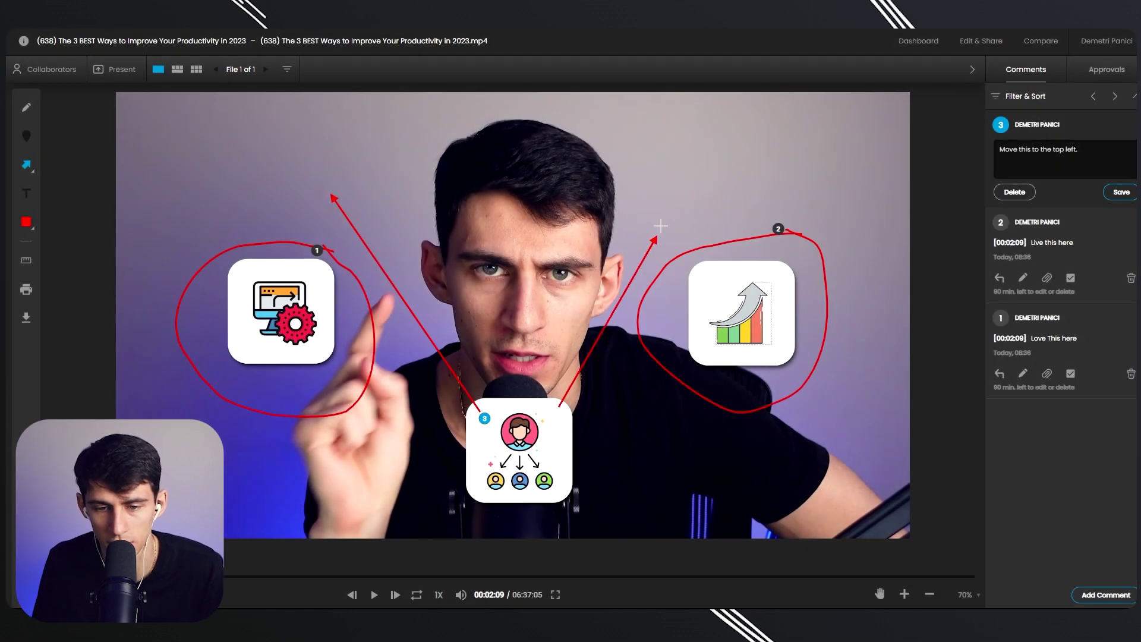
{"action": "left_click_drag", "start_coordinate": [661, 226], "coordinate": [687, 178]}
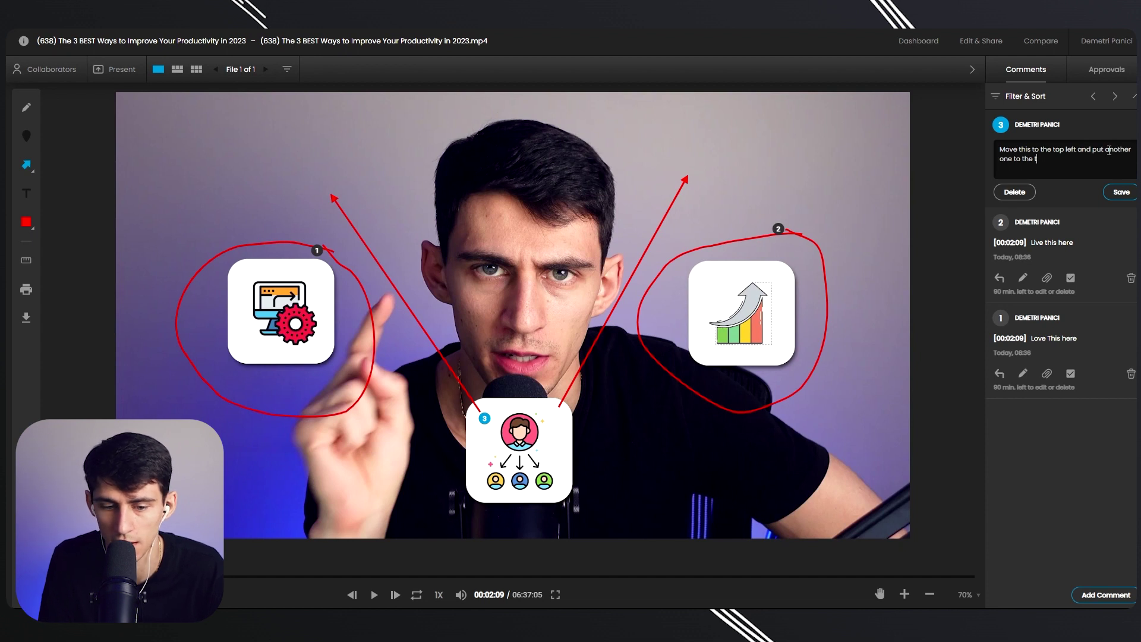
{"action": "left_click", "coordinate": [1121, 193]}
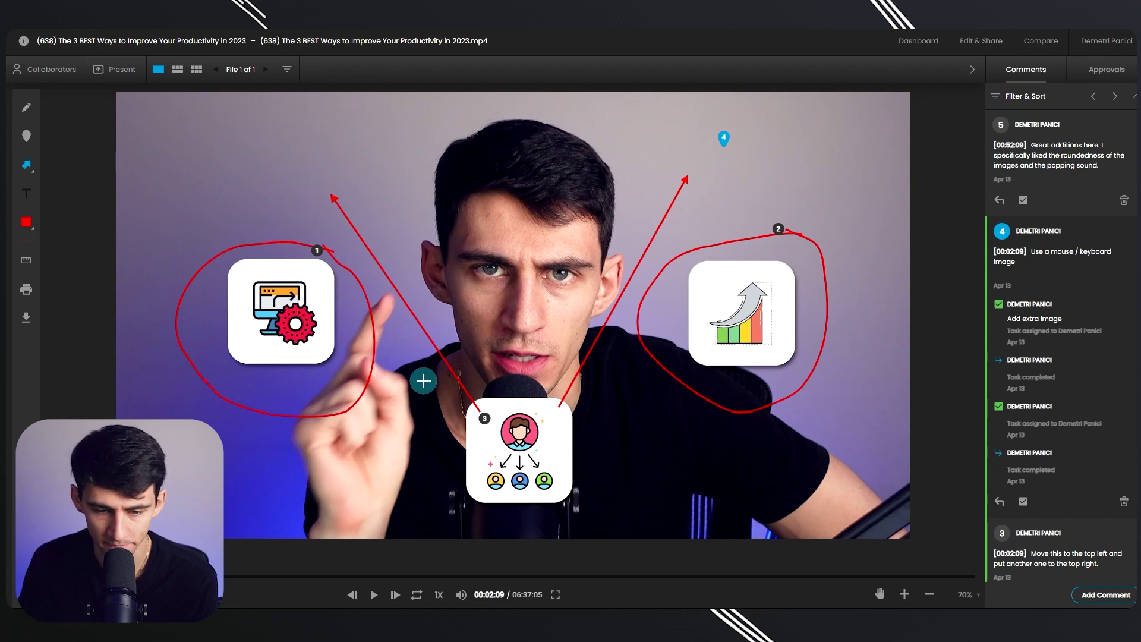
- Delete comment 3 and draw arrows from the central icon with a move-to-top-left note
{"action": "left_click", "coordinate": [424, 381]}
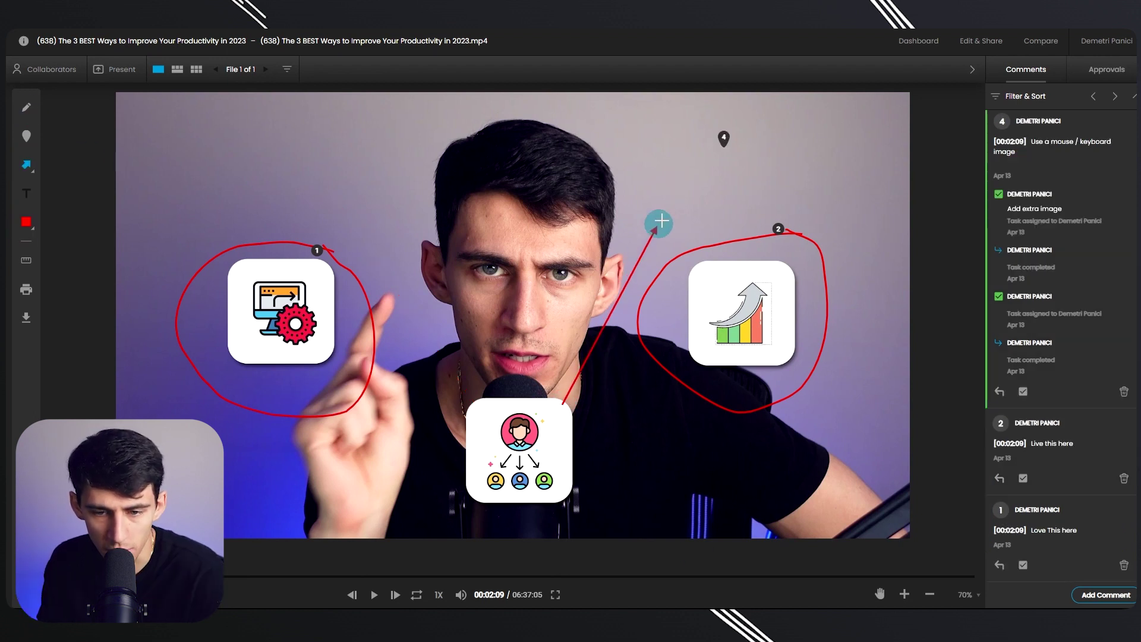
{"action": "left_click_drag", "start_coordinate": [567, 393], "coordinate": [723, 150]}
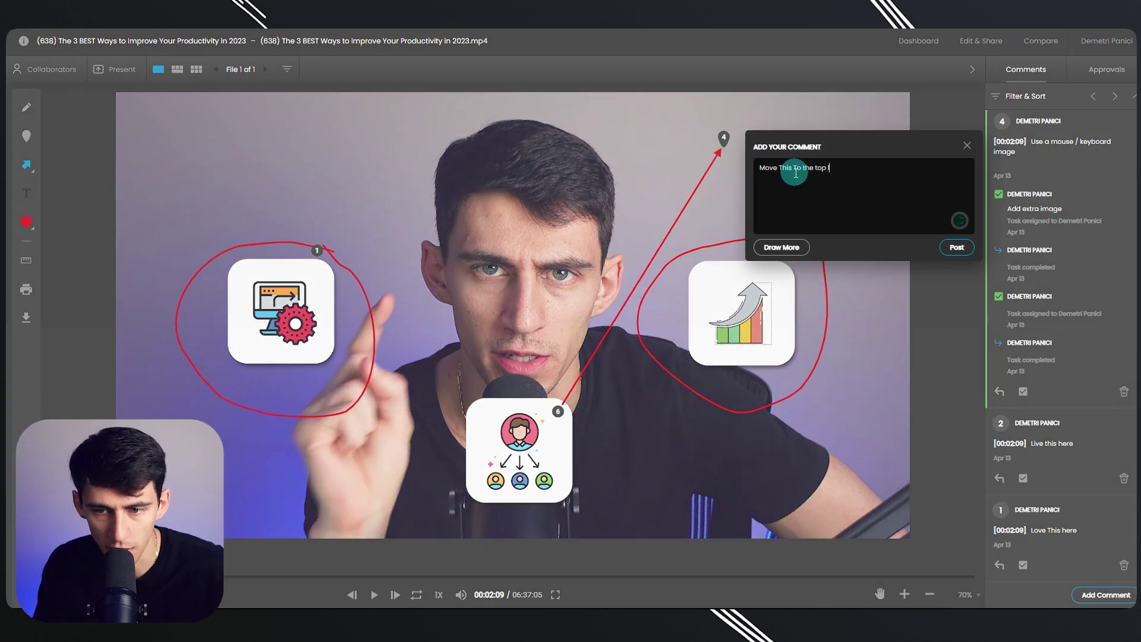
{"action": "left_click", "coordinate": [789, 247]}
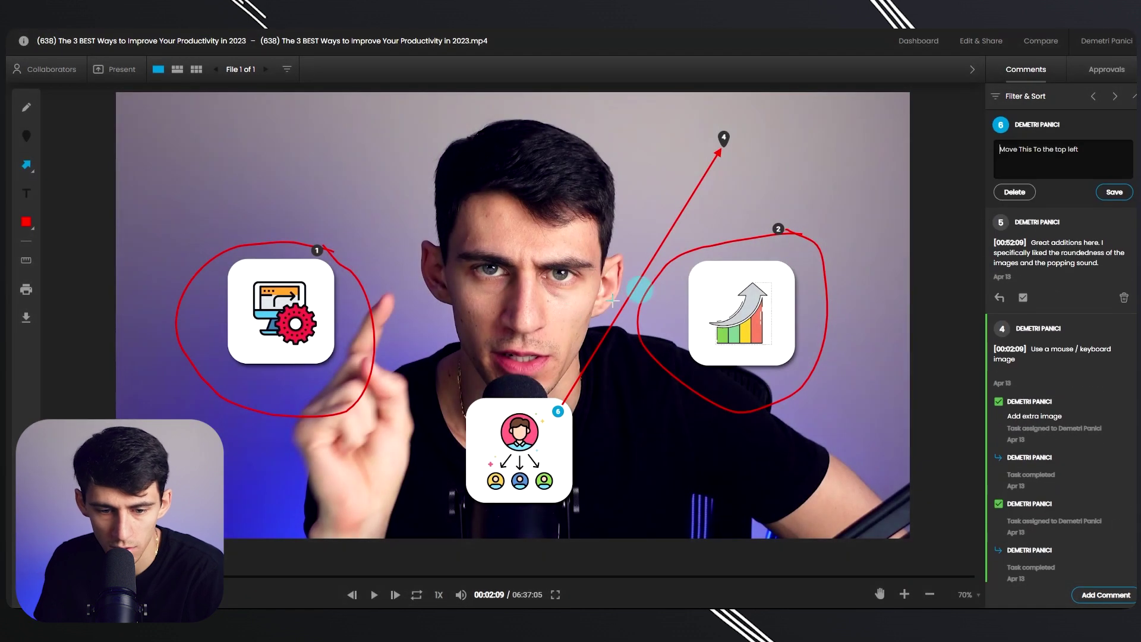
{"action": "left_click_drag", "start_coordinate": [473, 410], "coordinate": [344, 158]}
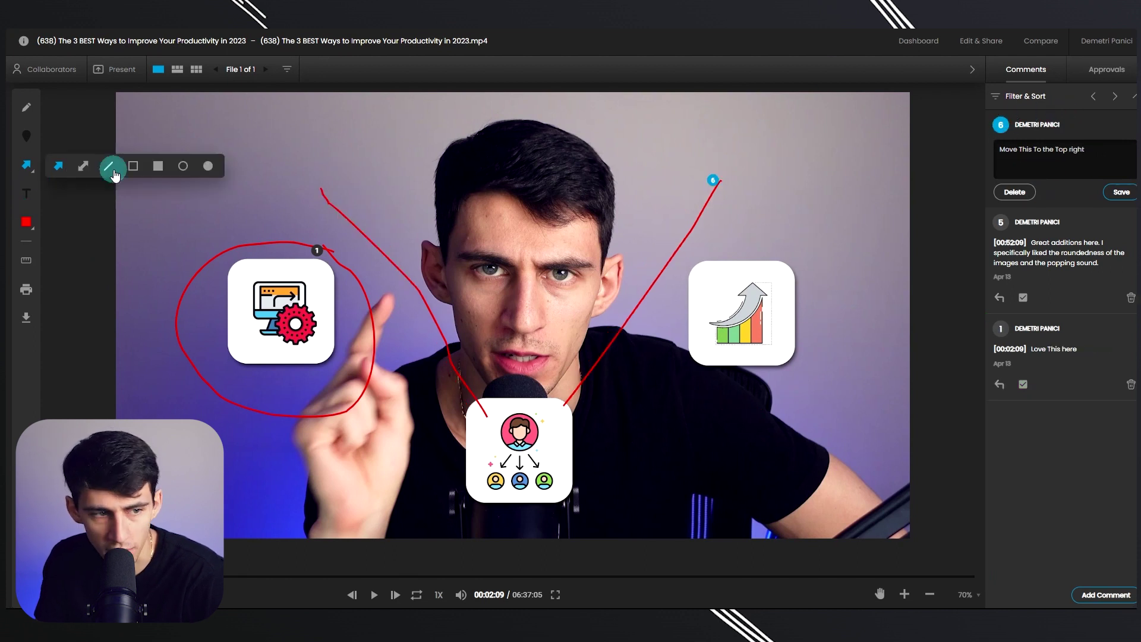
- Box the empty top-left and top-right areas with rectangles and save comment 6
{"action": "left_click", "coordinate": [133, 167]}
{"action": "left_click_drag", "start_coordinate": [225, 115], "coordinate": [404, 215]}
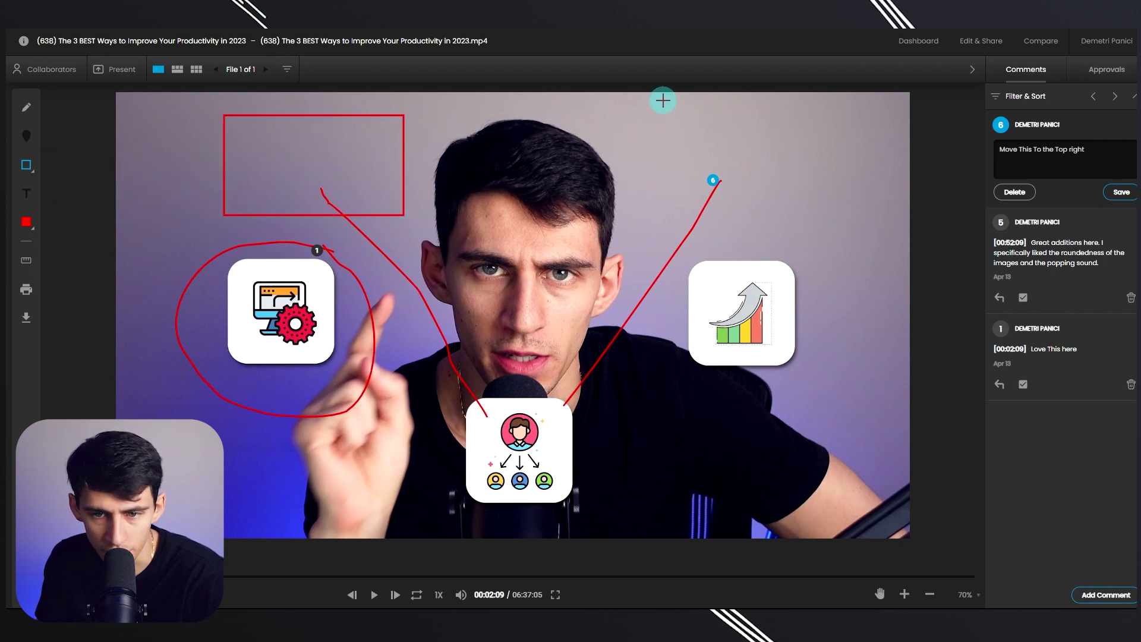
{"action": "left_click_drag", "start_coordinate": [663, 100], "coordinate": [795, 219]}
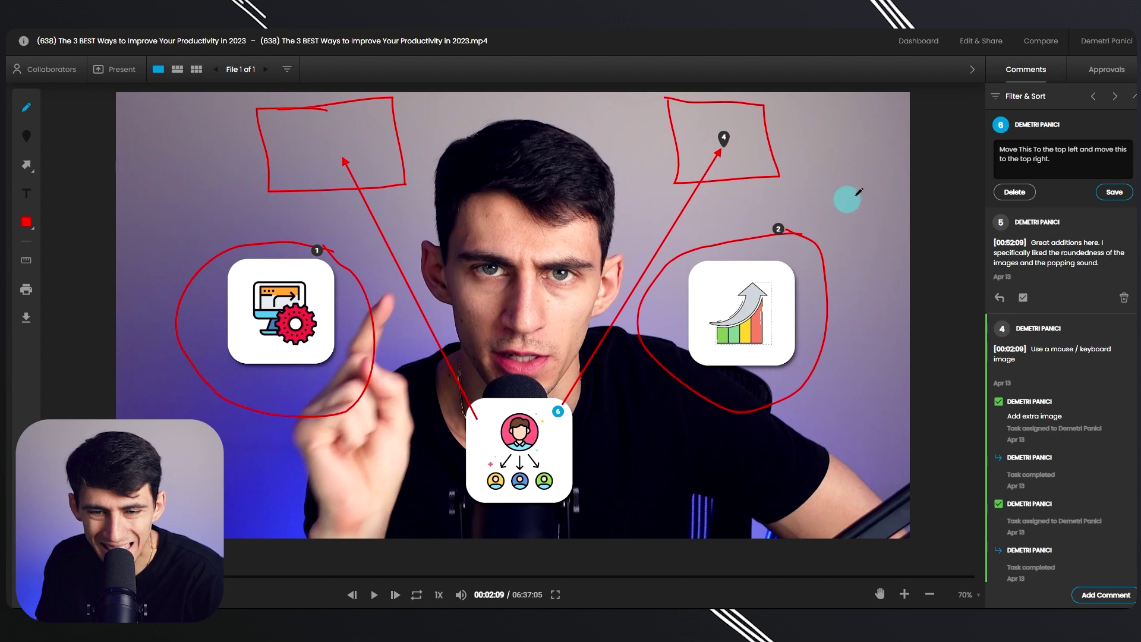
{"action": "left_click", "coordinate": [1115, 193]}
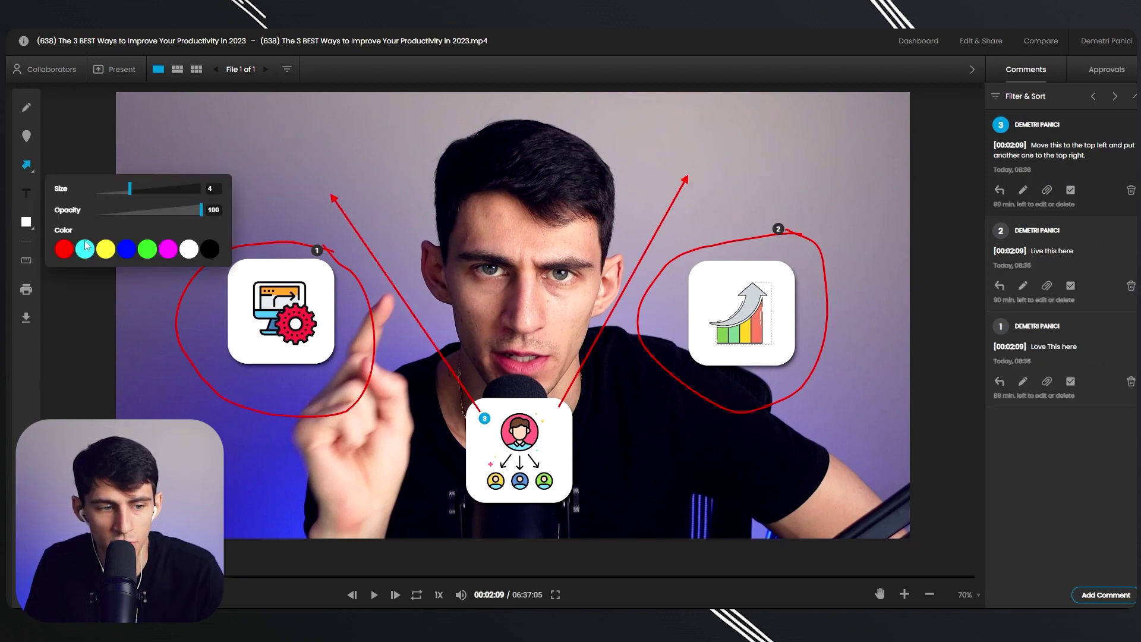
- Change the annotation colour from red to white and draw a white arrow on the frame
{"action": "left_click", "coordinate": [64, 248]}
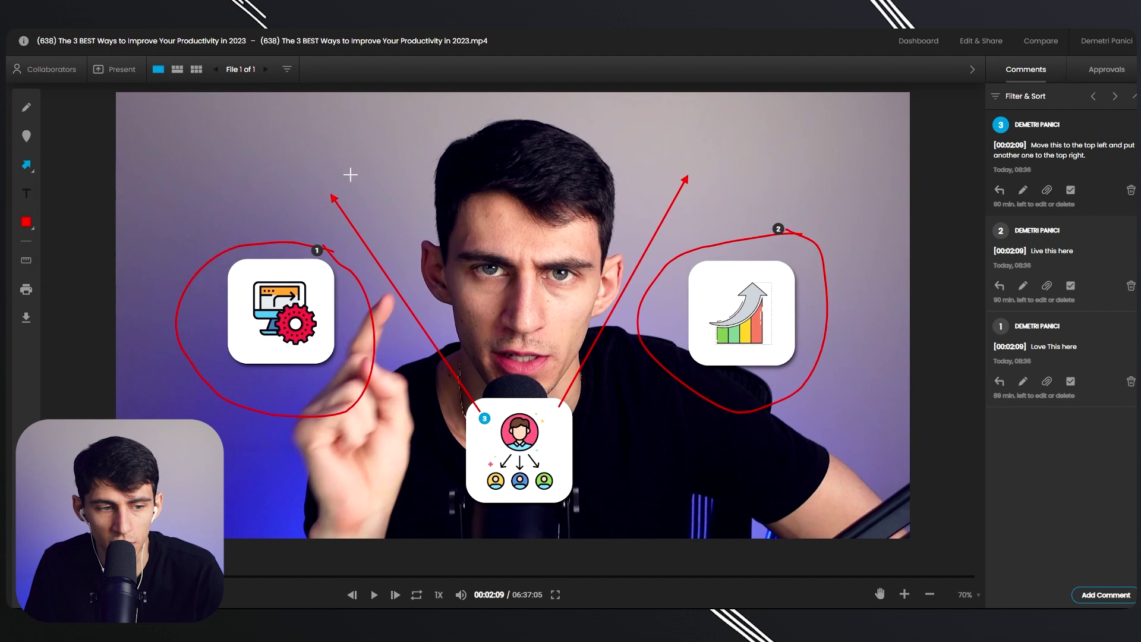
{"action": "left_click", "coordinate": [31, 230]}
{"action": "left_click", "coordinate": [194, 249]}
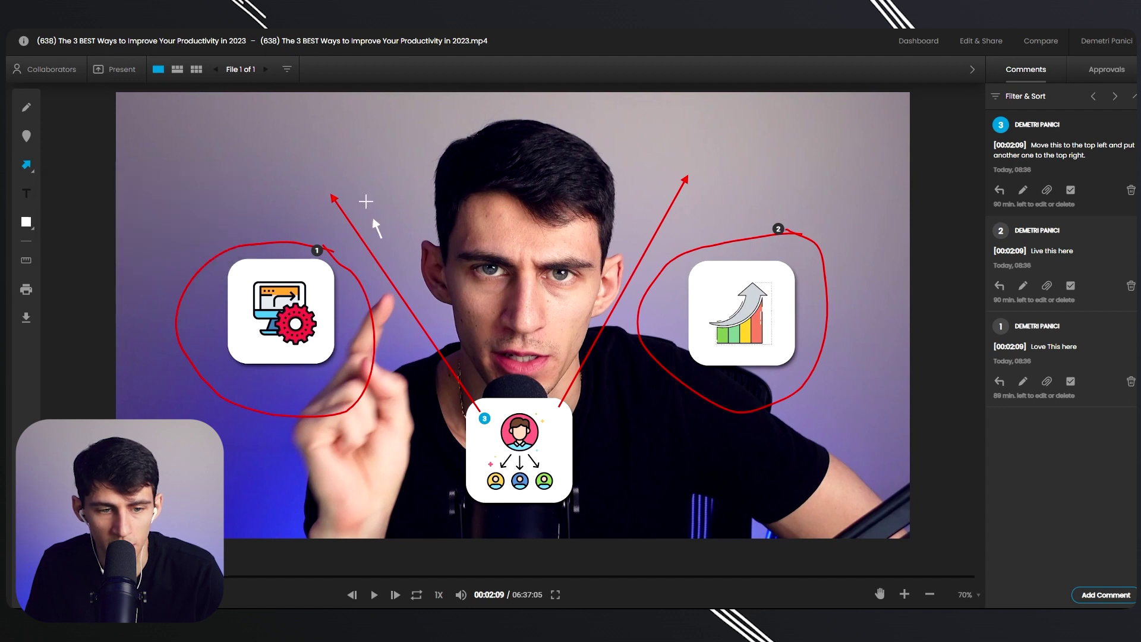
{"action": "left_click_drag", "start_coordinate": [375, 234], "coordinate": [242, 115]}
{"action": "right_click", "coordinate": [43, 242]}
{"action": "left_click", "coordinate": [26, 242]}
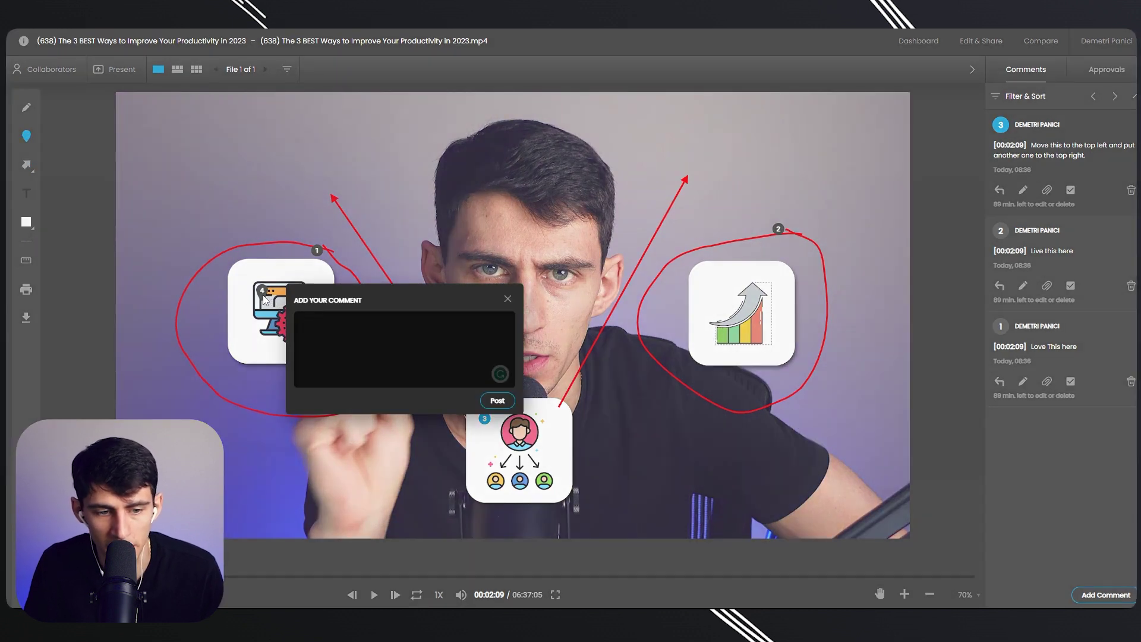
- Discard the empty draft and pin comment 4 at top right asking for a mouse/keyboard image
{"action": "left_click", "coordinate": [508, 299]}
{"action": "left_click", "coordinate": [723, 141]}
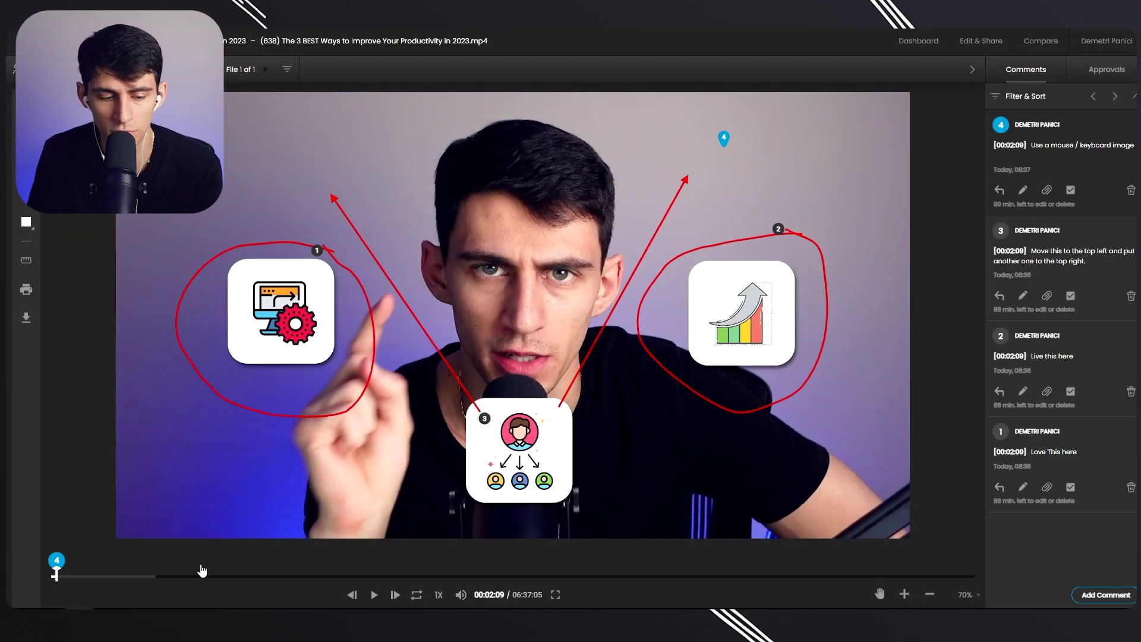
{"action": "left_click", "coordinate": [105, 576]}
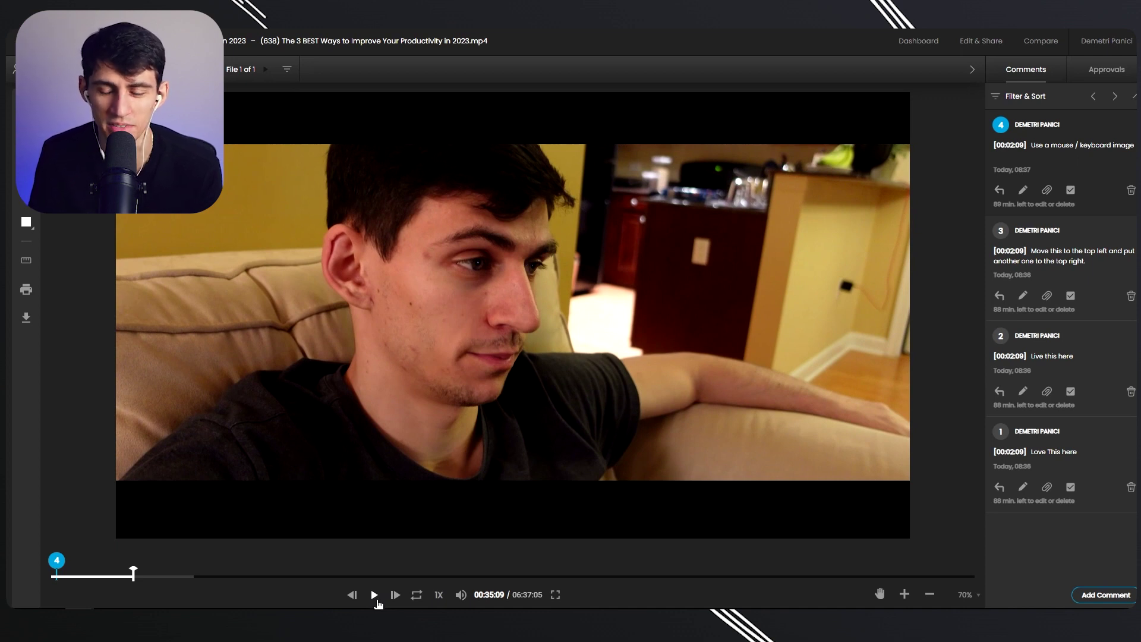
{"action": "left_click", "coordinate": [374, 594]}
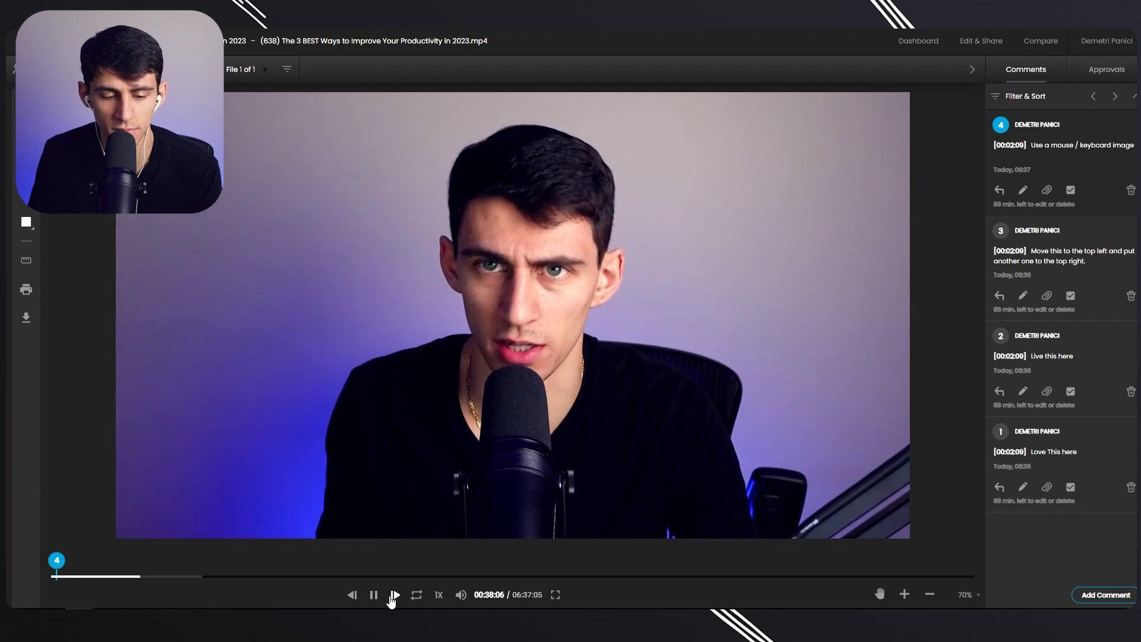
{"action": "left_click", "coordinate": [375, 595]}
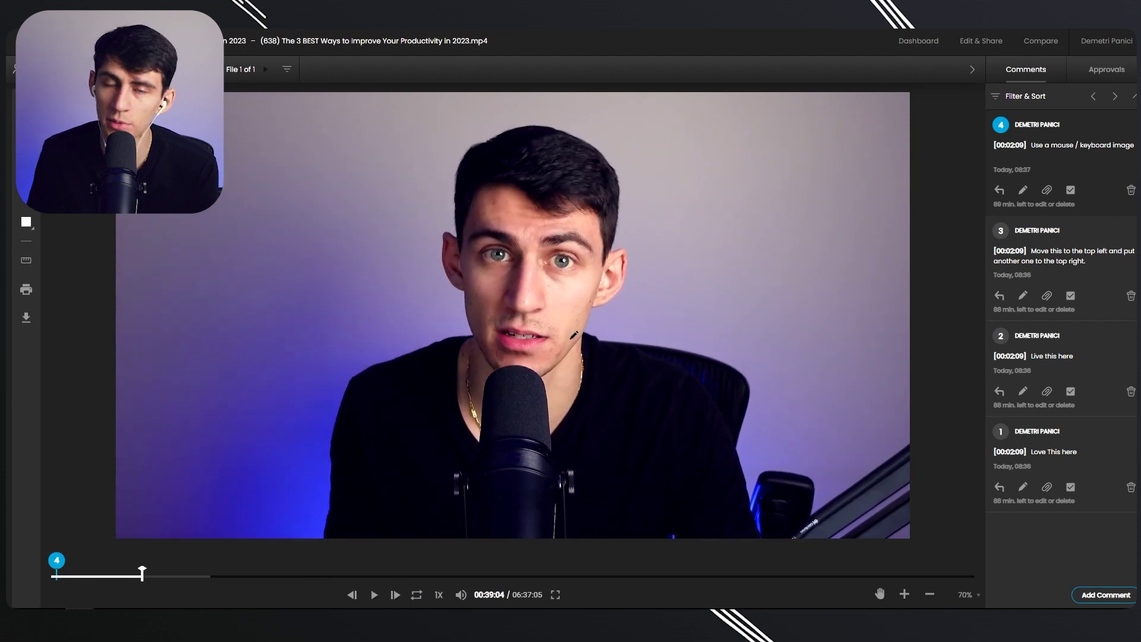
- Set playback to 1.5X, mark the 00:39:04–00:43:05 range, and stop on the book covers
{"action": "left_click", "coordinate": [437, 595]}
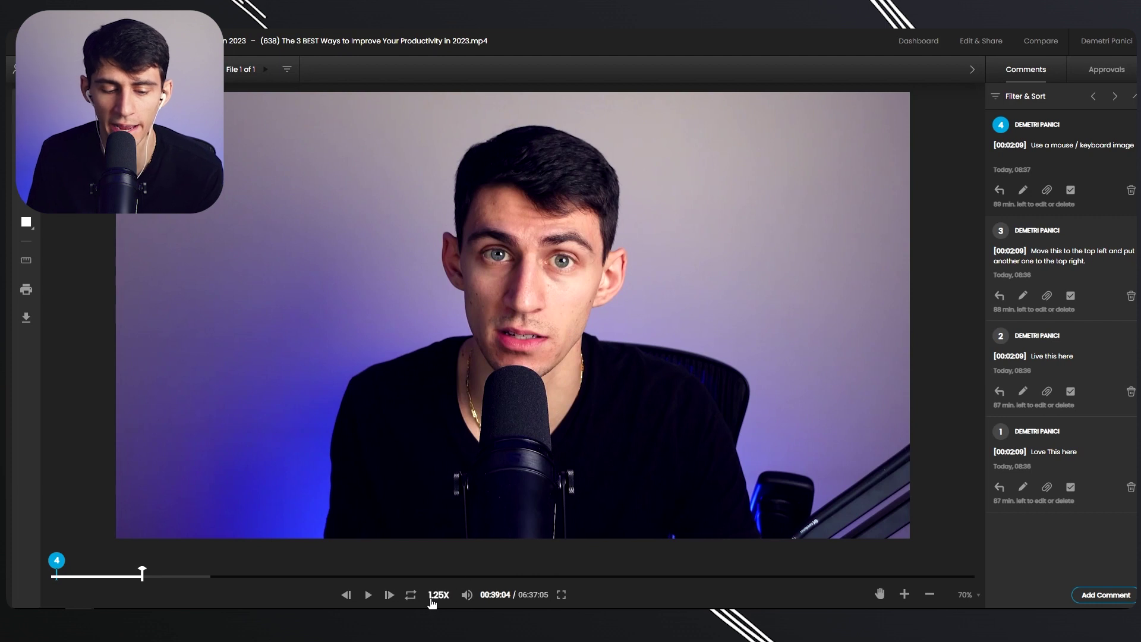
{"action": "left_click", "coordinate": [437, 596]}
{"action": "left_click", "coordinate": [437, 596]}
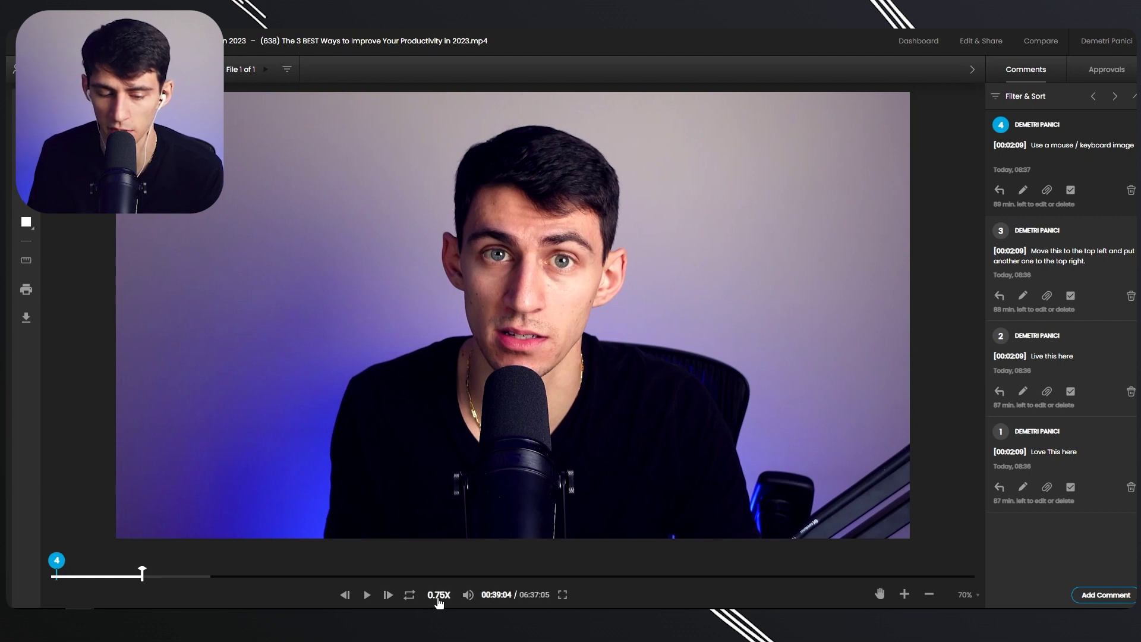
{"action": "left_click", "coordinate": [439, 598]}
{"action": "left_click", "coordinate": [438, 598]}
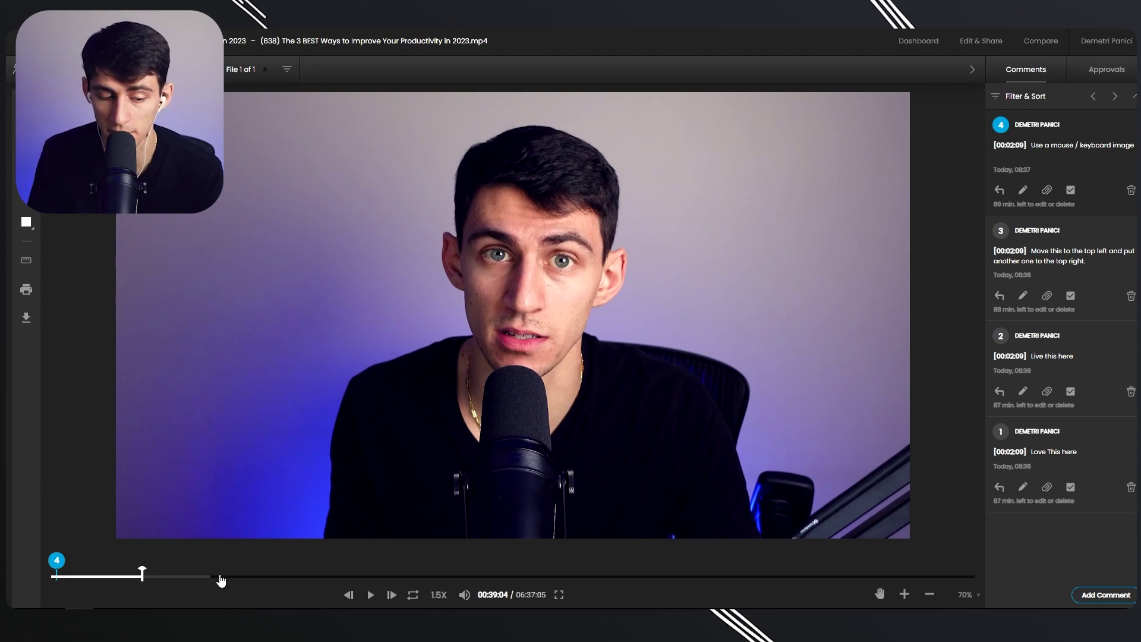
{"action": "left_click_drag", "start_coordinate": [142, 572], "coordinate": [154, 573]}
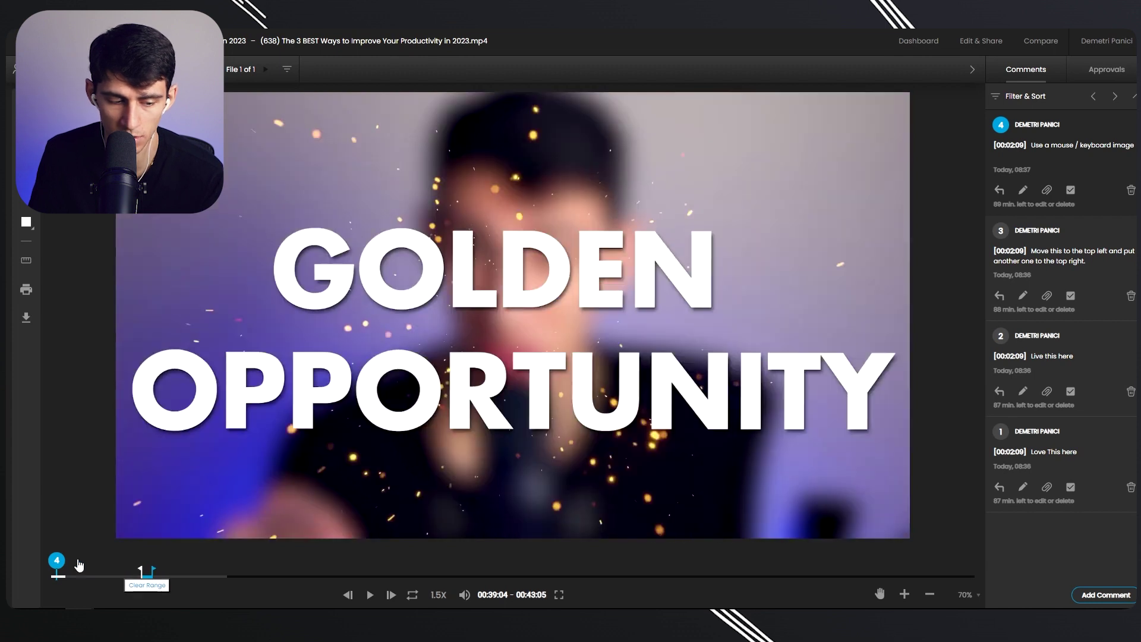
{"action": "left_click", "coordinate": [80, 576]}
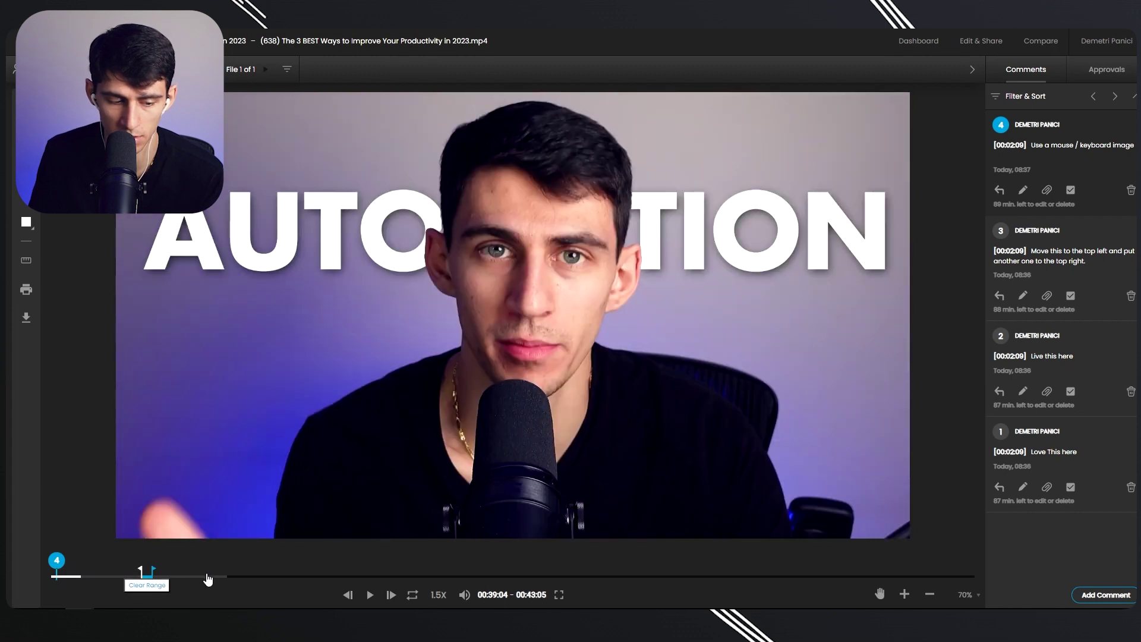
{"action": "left_click", "coordinate": [369, 595]}
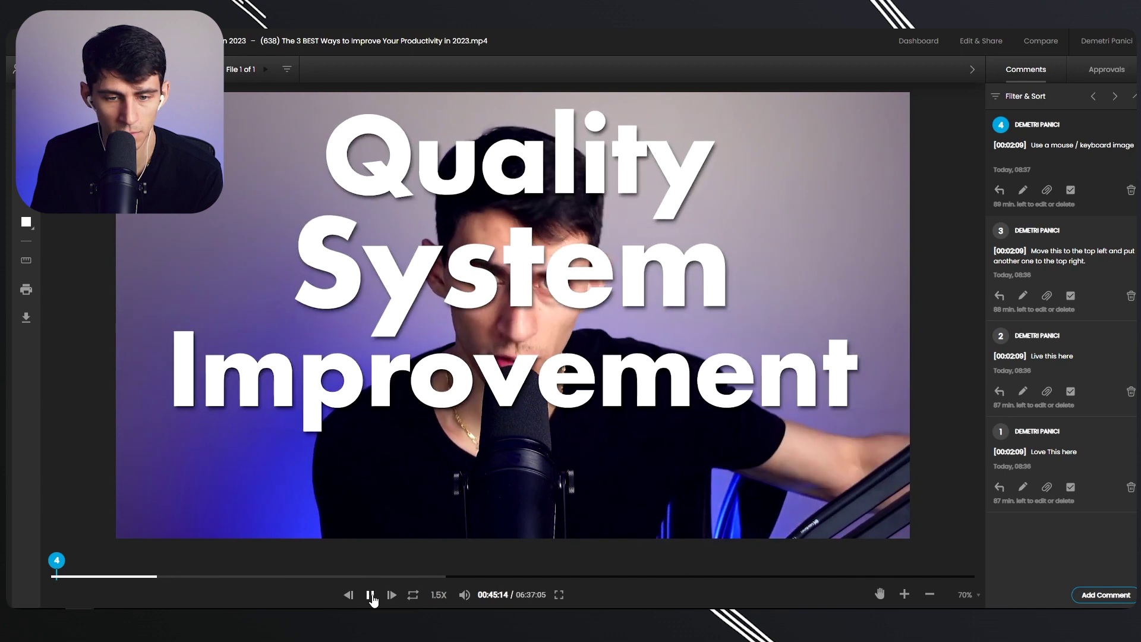
{"action": "left_click", "coordinate": [368, 595]}
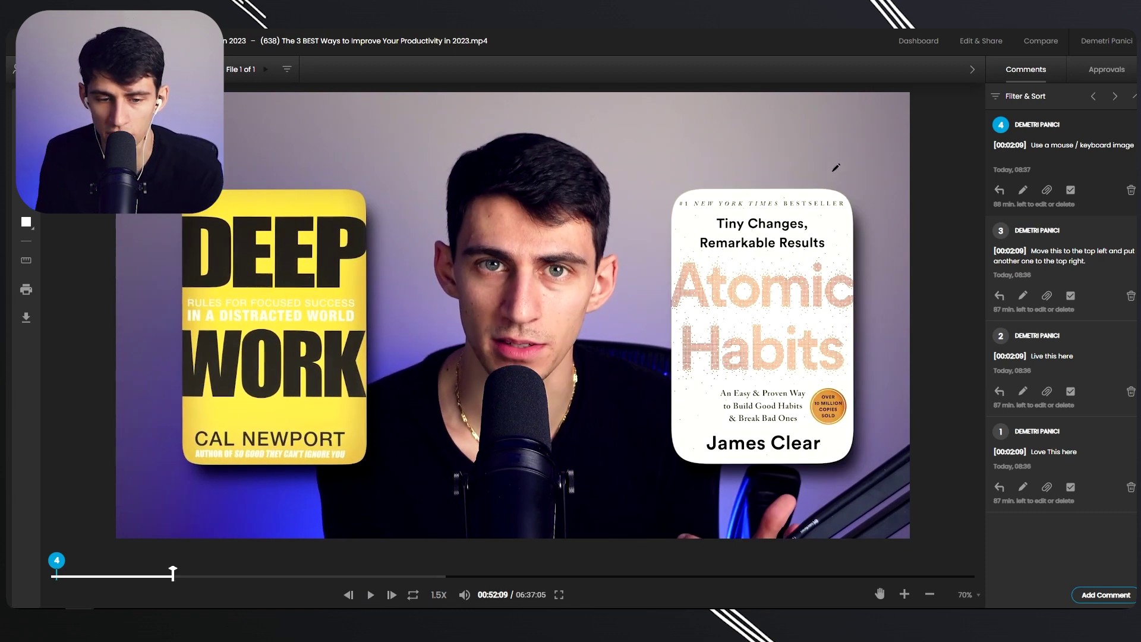
- Circle the Atomic Habits and Deep Work covers and post the 'Great additions here' comment
{"action": "left_click_drag", "start_coordinate": [835, 166], "coordinate": [698, 163]}
{"action": "mouse_move", "coordinate": [694, 479]}
{"action": "left_mouse_down"}
{"action": "mouse_move", "coordinate": [851, 458]}
{"action": "mouse_move", "coordinate": [834, 156]}
{"action": "left_mouse_up"}
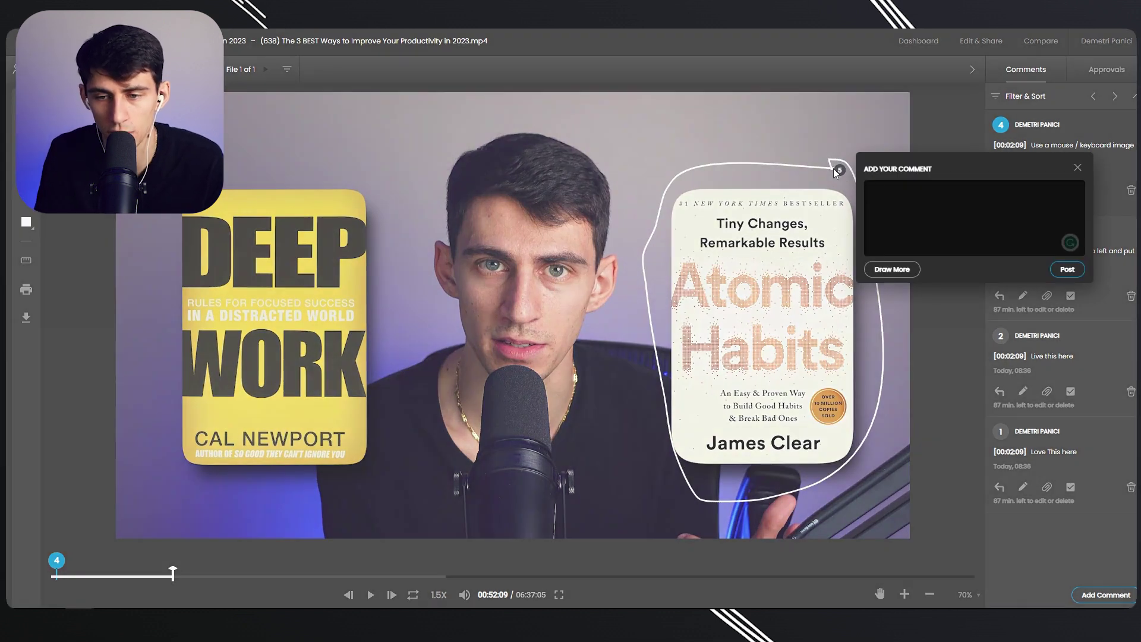
{"action": "type", "text": "Great odditions her"}
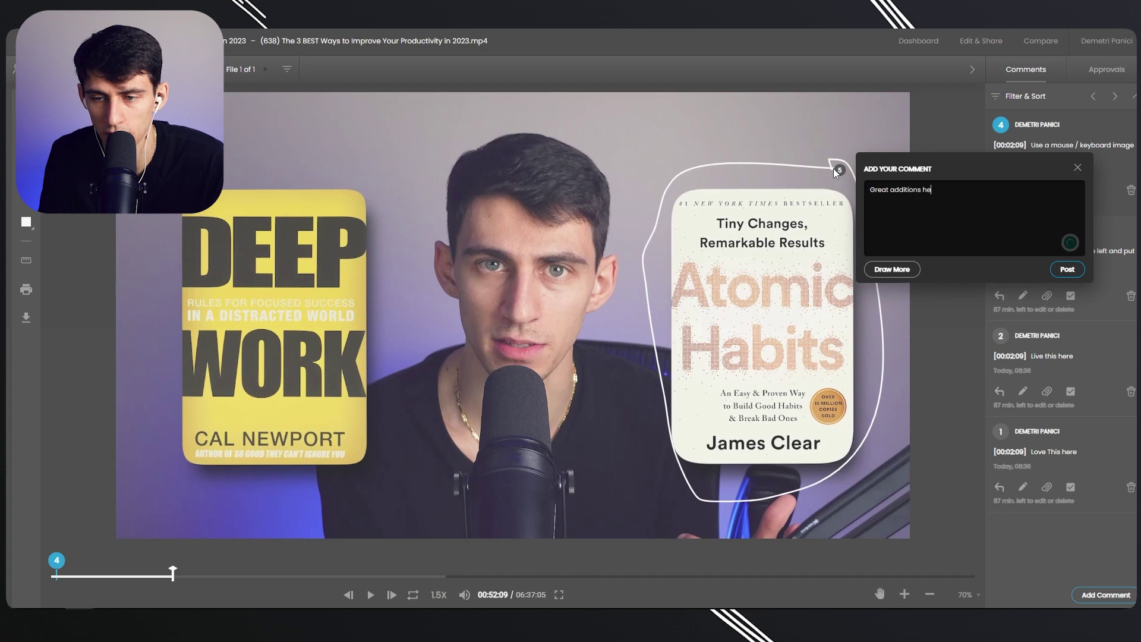
{"action": "type", "text": "e."}
{"action": "left_click", "coordinate": [878, 268]}
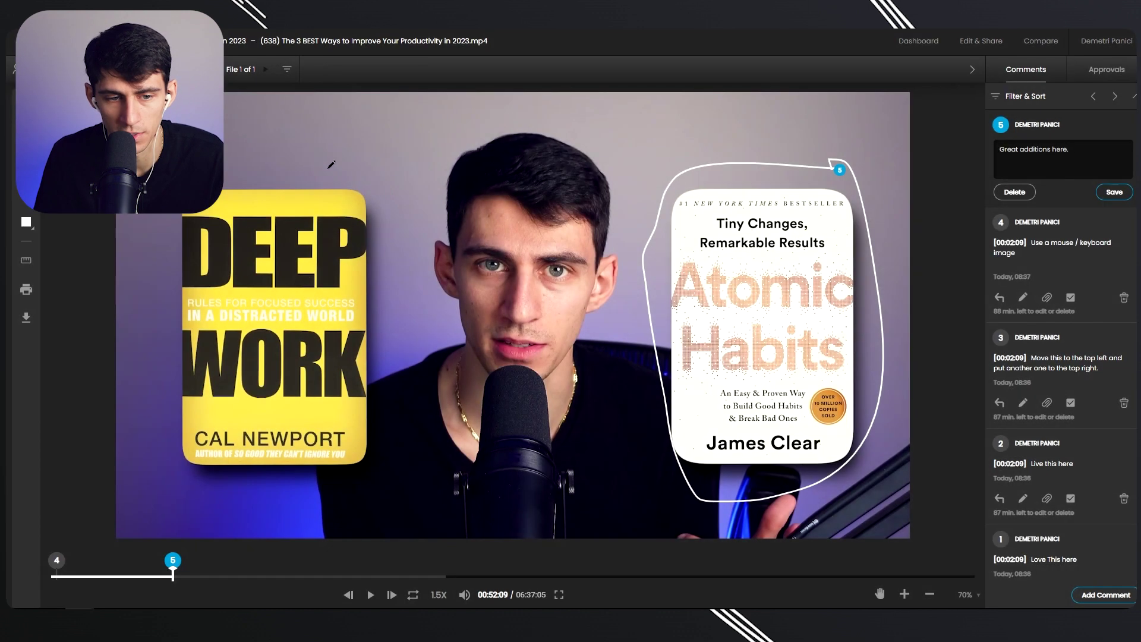
{"action": "mouse_move", "coordinate": [115, 259]}
{"action": "left_mouse_down"}
{"action": "mouse_move", "coordinate": [269, 514]}
{"action": "mouse_move", "coordinate": [329, 206]}
{"action": "left_mouse_up"}
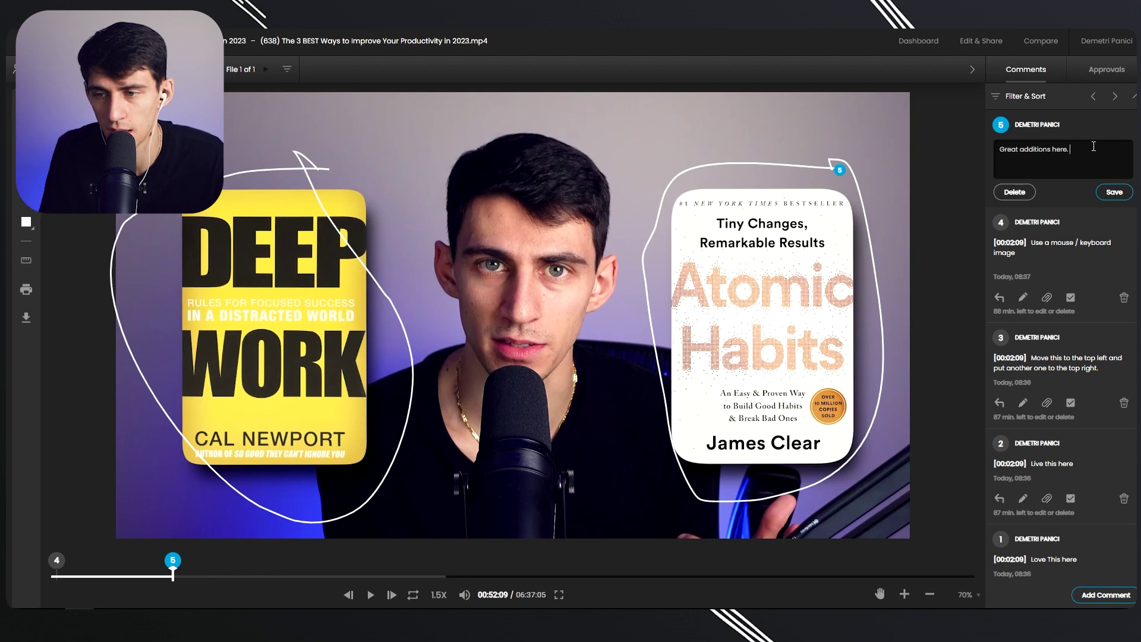
{"action": "type", "text": "I specifically liked the rounded"}
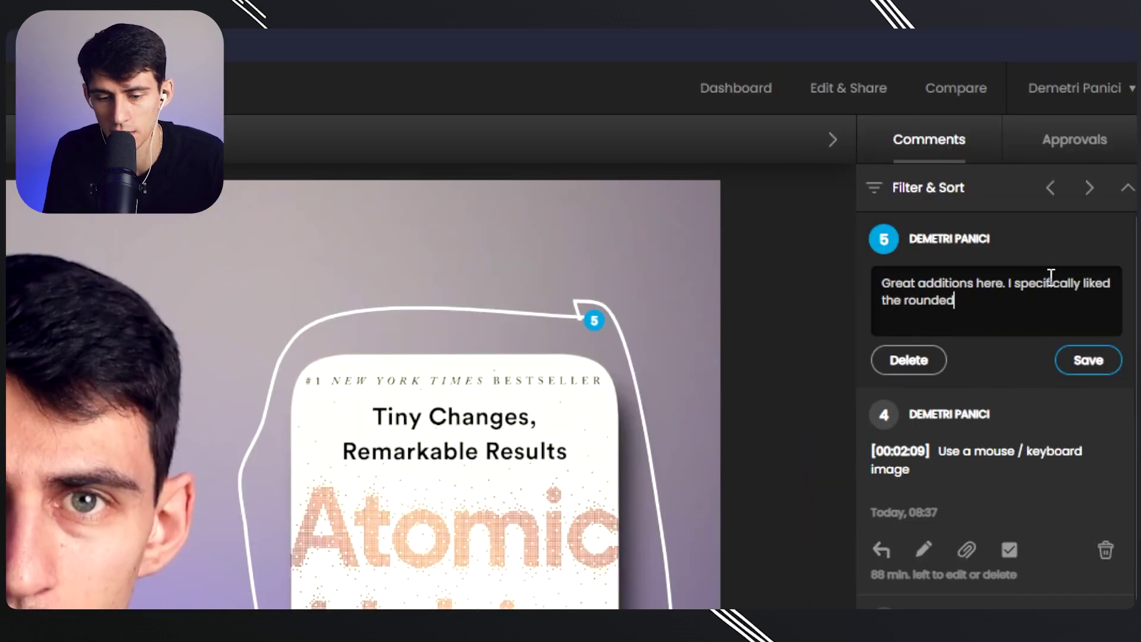
{"action": "type", "text": "ness of the imag"}
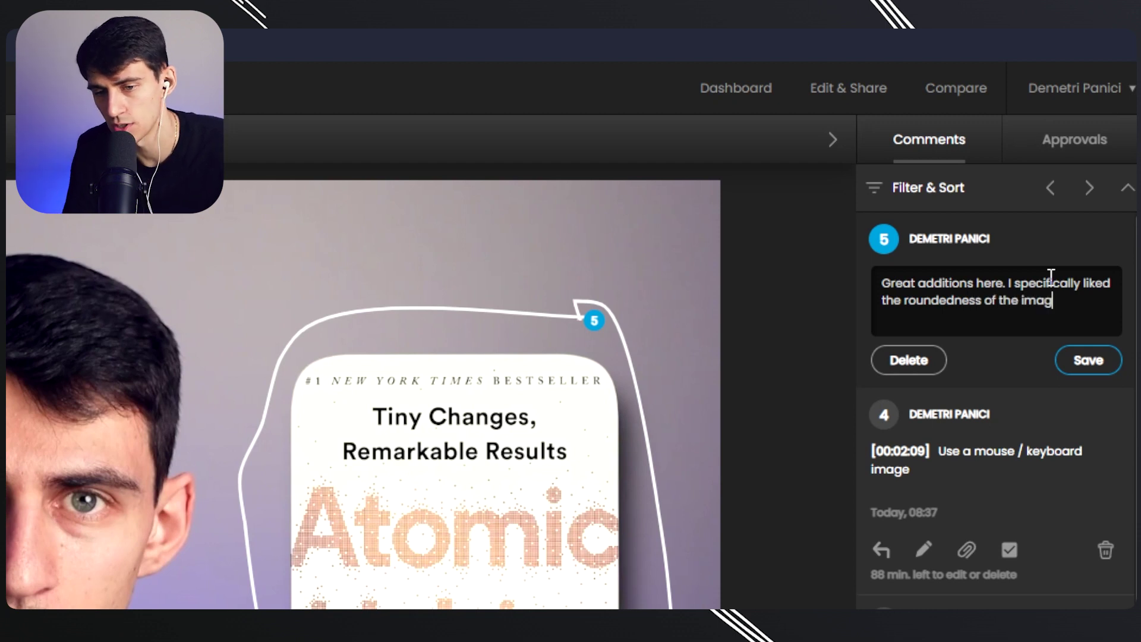
{"action": "type", "text": "es and"}
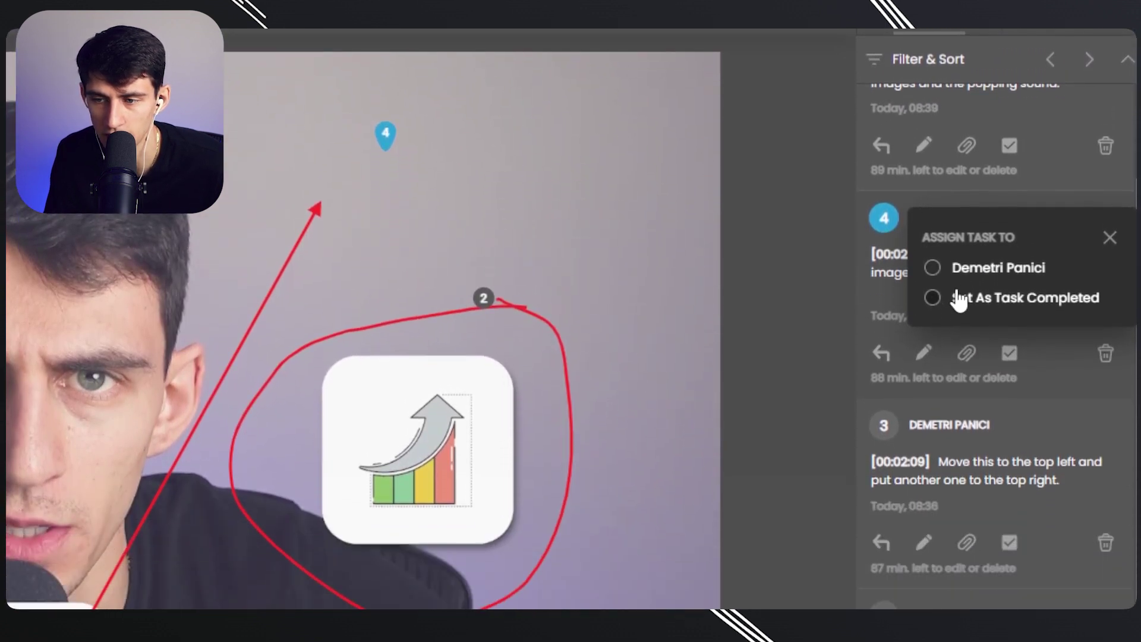
- Post an 'Add extra image' task on comment 4 and complete comment 3's top-left move task
{"action": "left_click", "coordinate": [964, 268]}
{"action": "type", "text": "Add extr"}
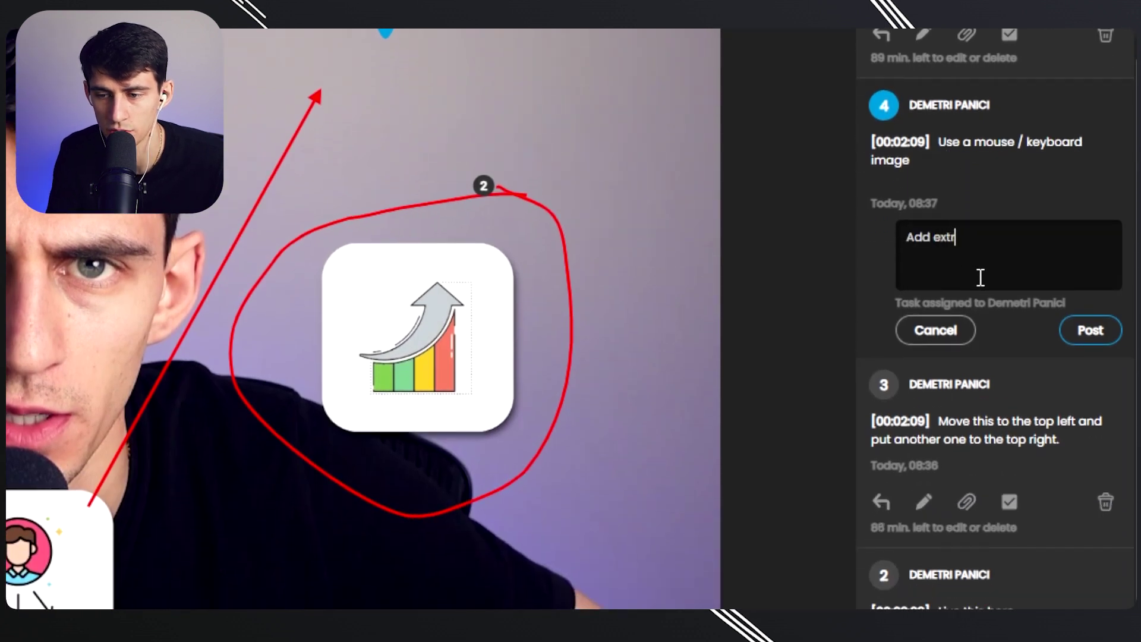
{"action": "type", "text": "a image"}
{"action": "key", "text": "Return"}
{"action": "scroll", "coordinate": [1029, 299], "scroll_direction": "down", "scroll_amount": 3}
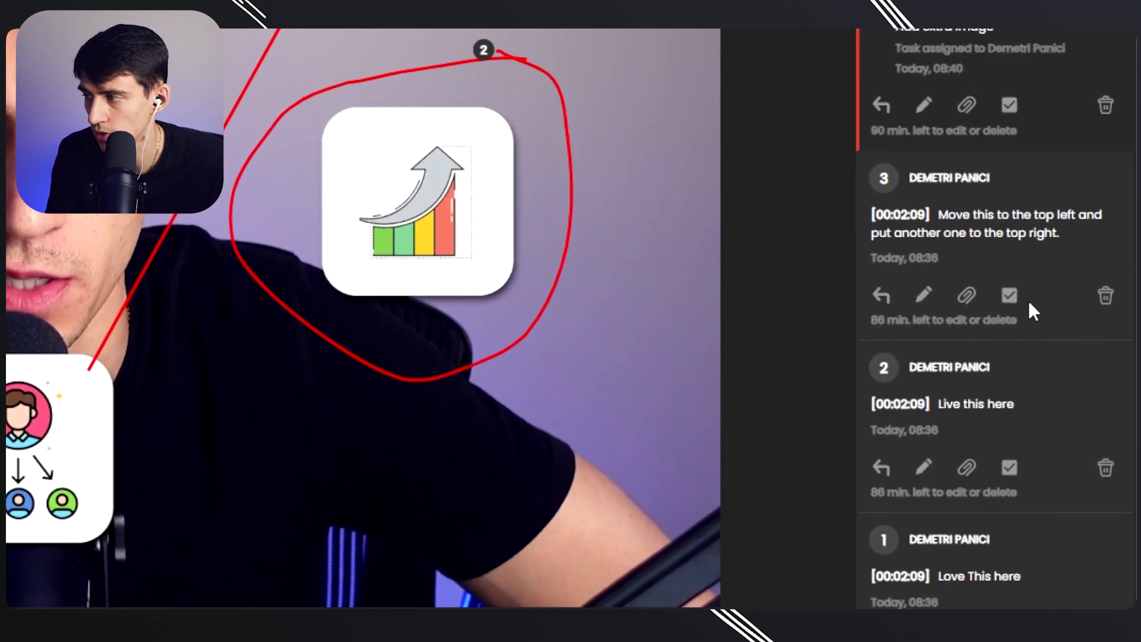
{"action": "type", "text": "M"}
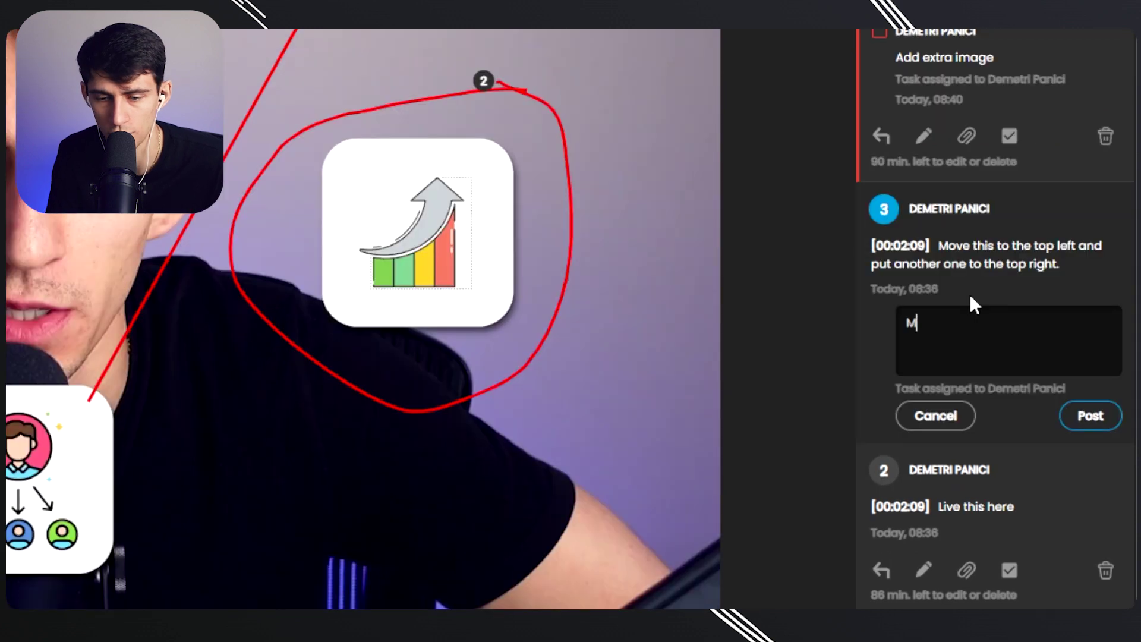
{"action": "type", "text": "ove task to the to"}
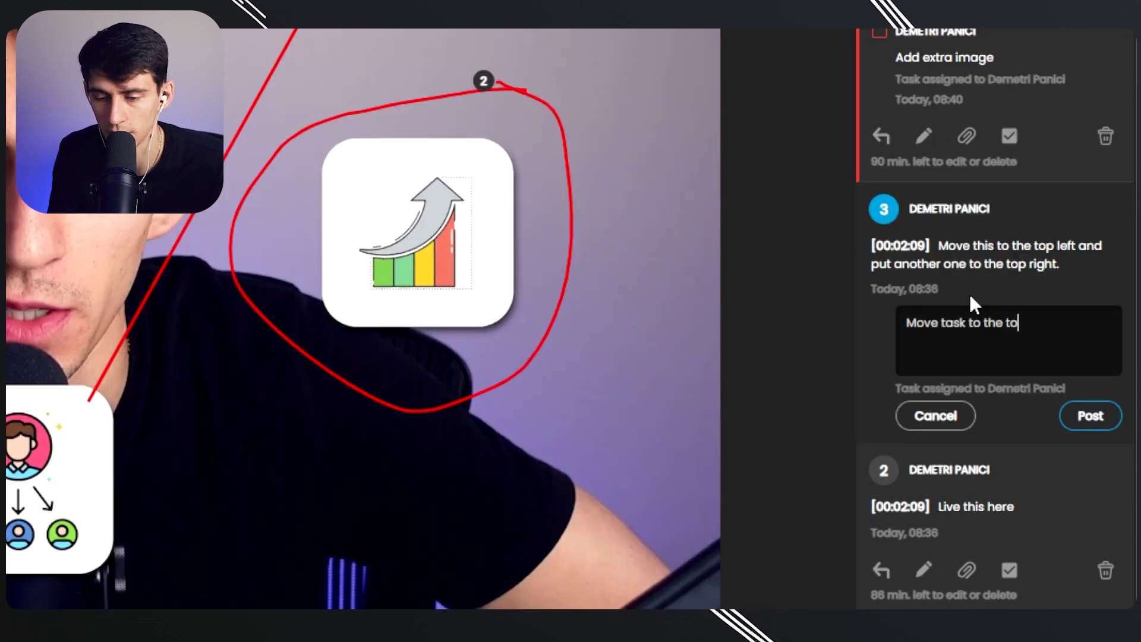
{"action": "type", "text": "p left."}
{"action": "key", "text": "Return"}
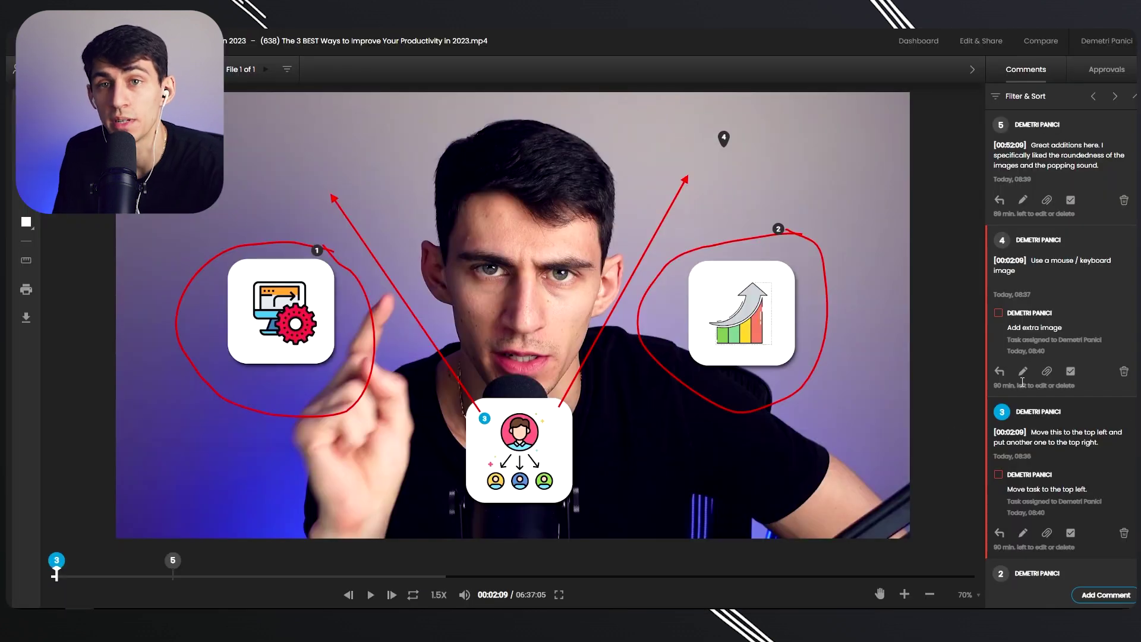
{"action": "scroll", "coordinate": [1023, 381], "scroll_direction": "down", "scroll_amount": 1}
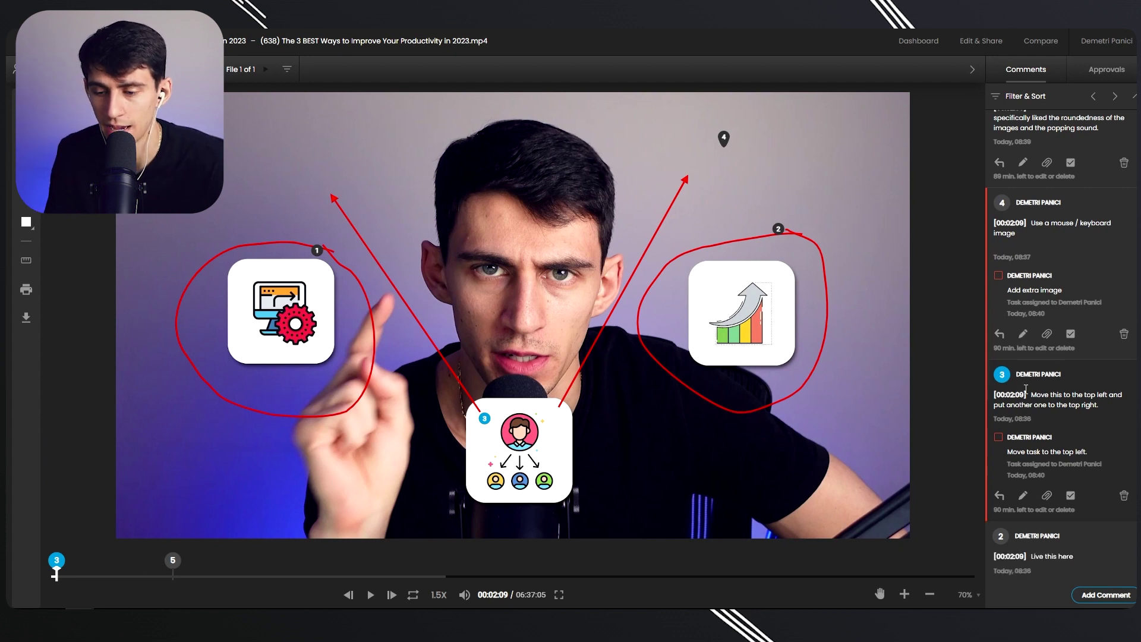
{"action": "left_click", "coordinate": [909, 385]}
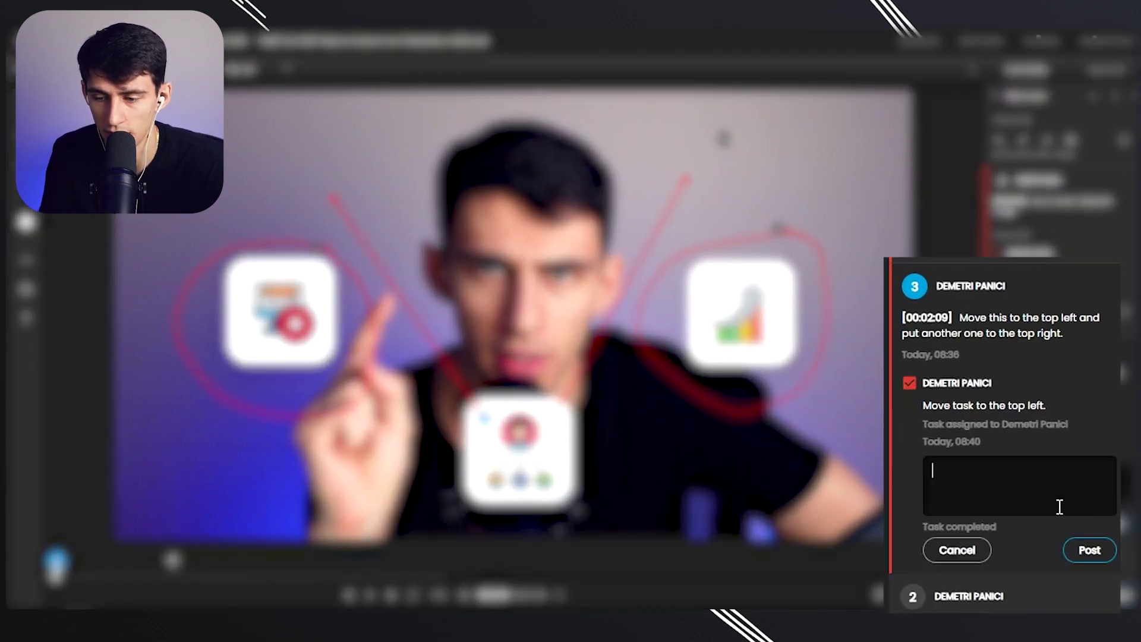
{"action": "left_click", "coordinate": [1092, 547]}
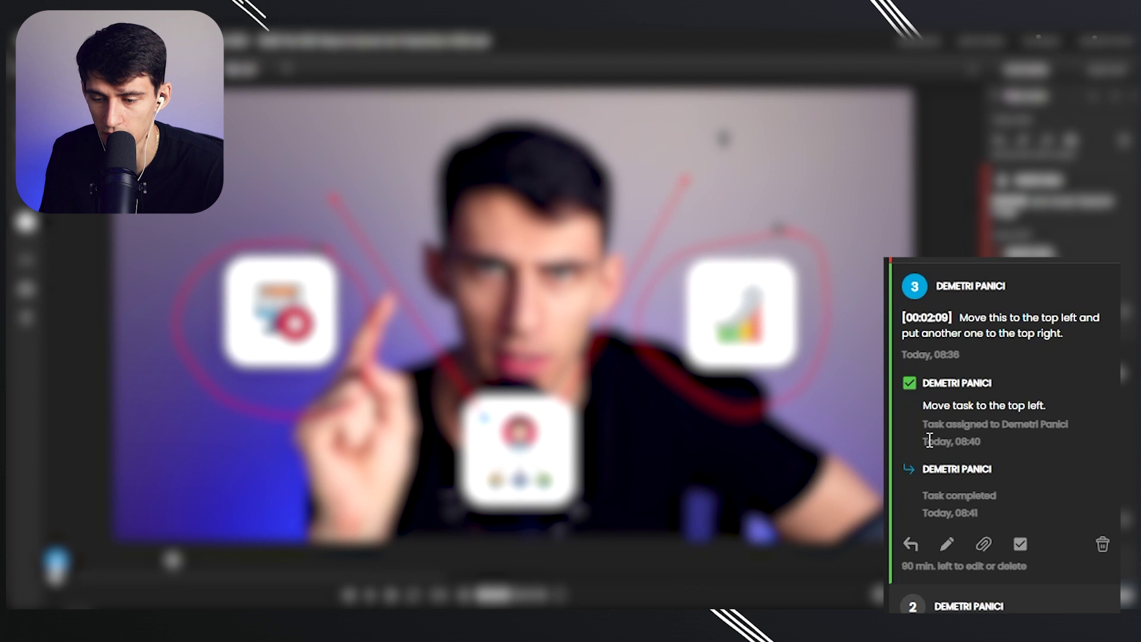
{"action": "scroll", "coordinate": [1046, 483], "scroll_direction": "down", "scroll_amount": 2}
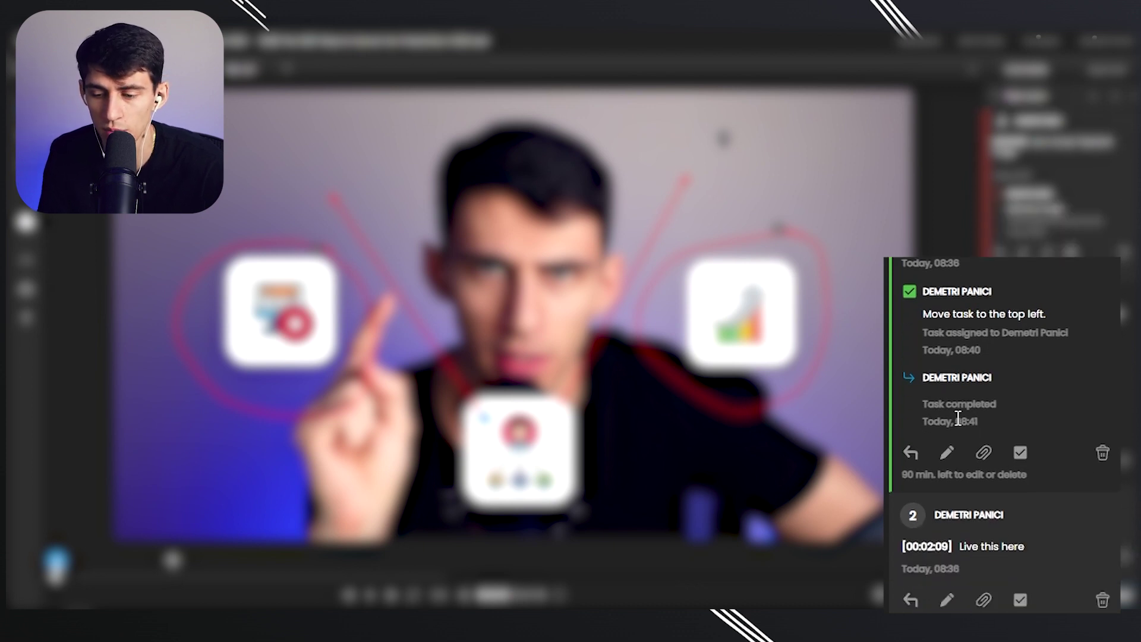
{"action": "scroll", "coordinate": [1045, 482], "scroll_direction": "down", "scroll_amount": 2}
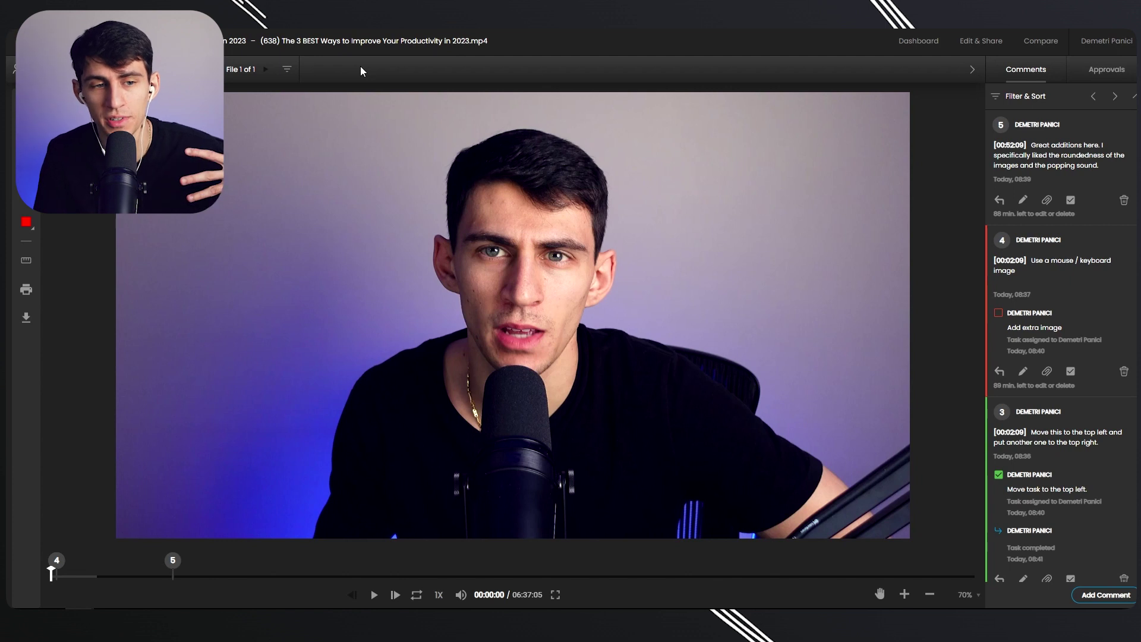
- Open the side-by-side compare view and start playback in both video panes
{"action": "left_click", "coordinate": [1105, 70]}
{"action": "left_click", "coordinate": [1054, 43]}
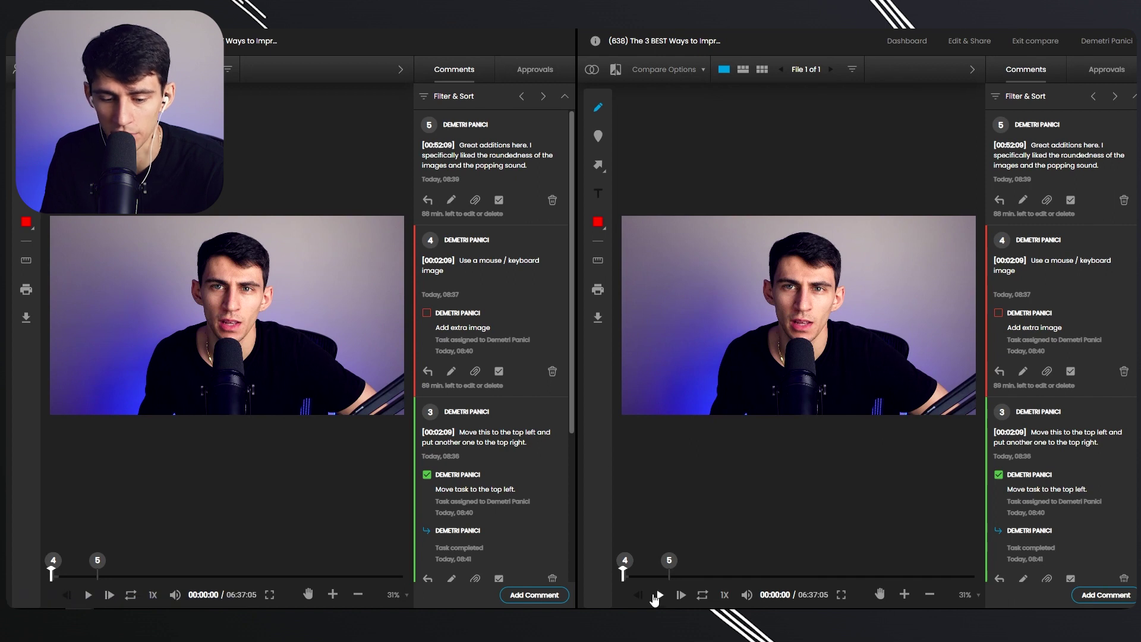
{"action": "left_click", "coordinate": [657, 595]}
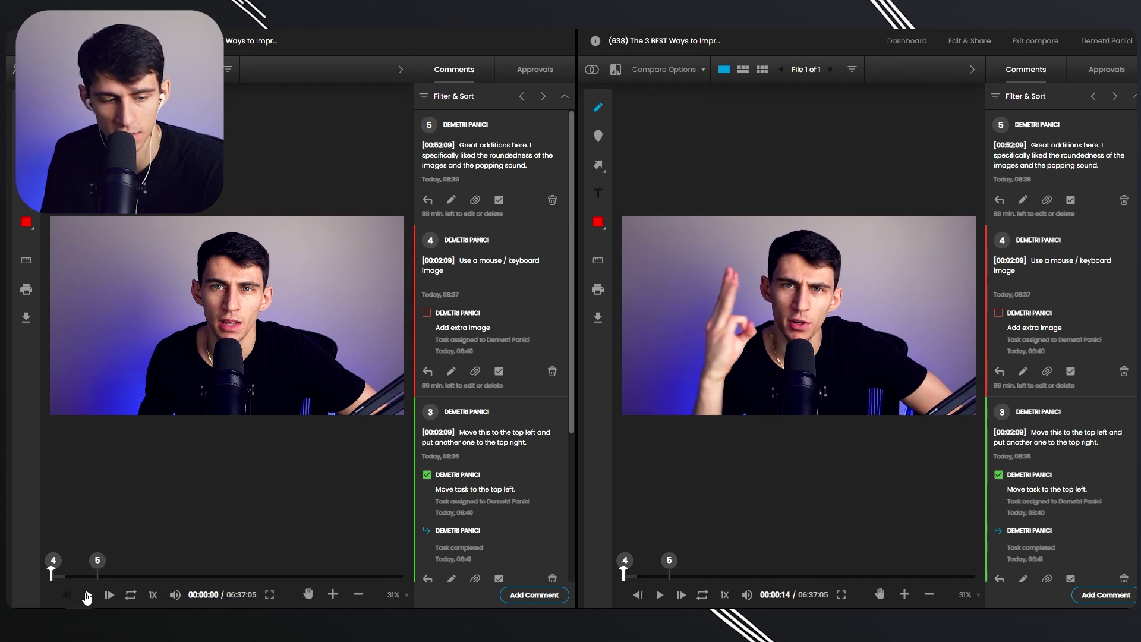
{"action": "left_click", "coordinate": [87, 596]}
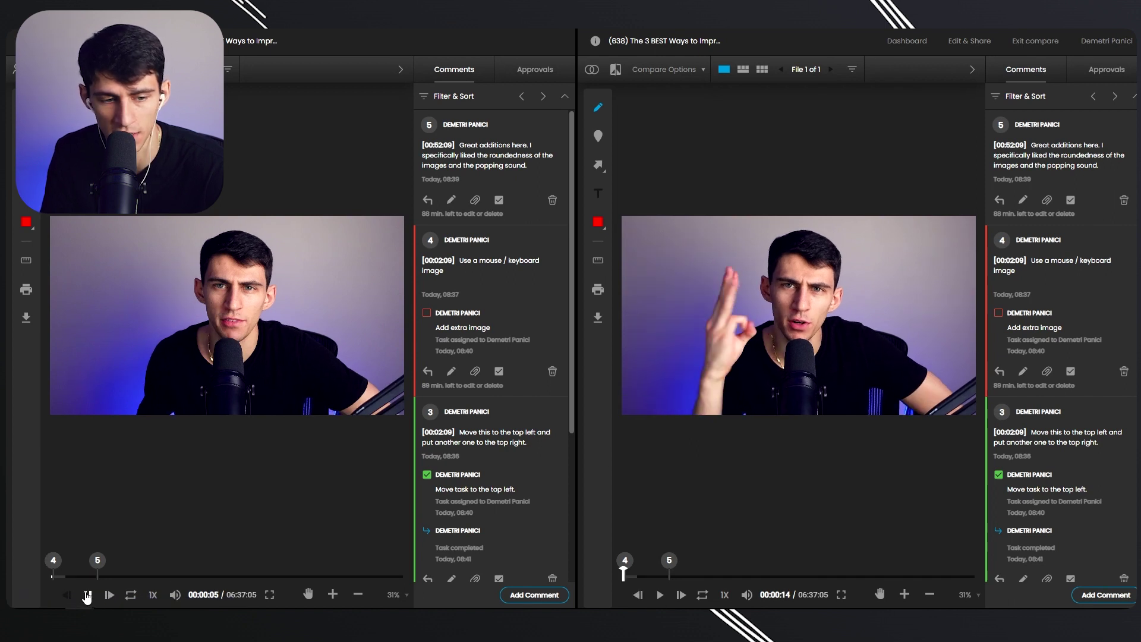
- Open the compare sync options and set the right pane's playback speed to 0.75X
{"action": "left_click", "coordinate": [687, 73]}
{"action": "left_click", "coordinate": [678, 72]}
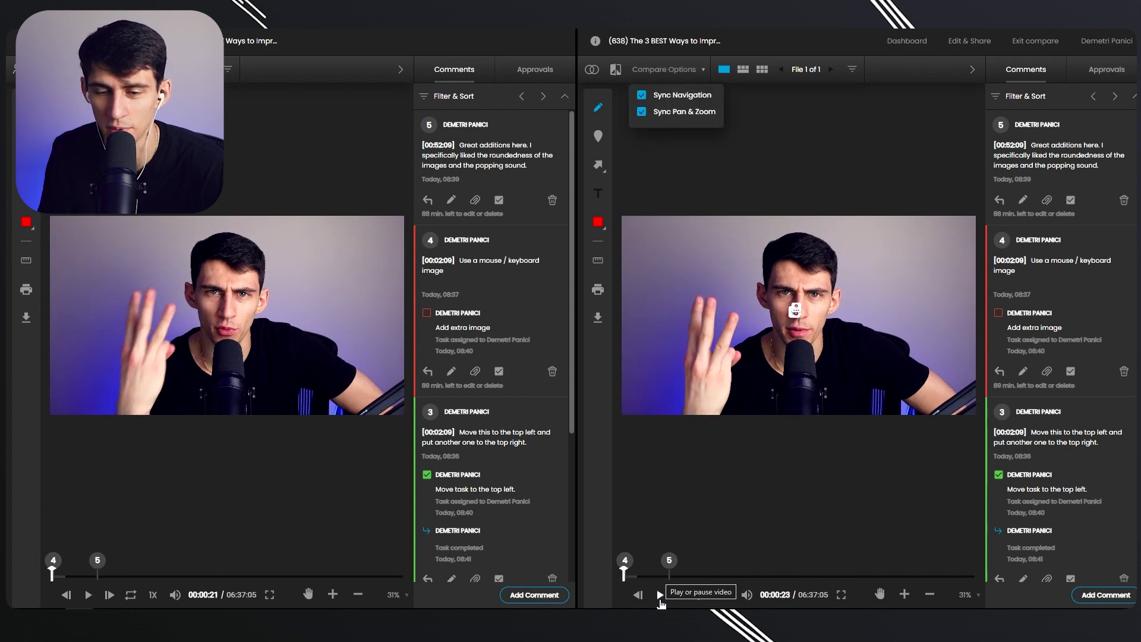
{"action": "left_click", "coordinate": [724, 595]}
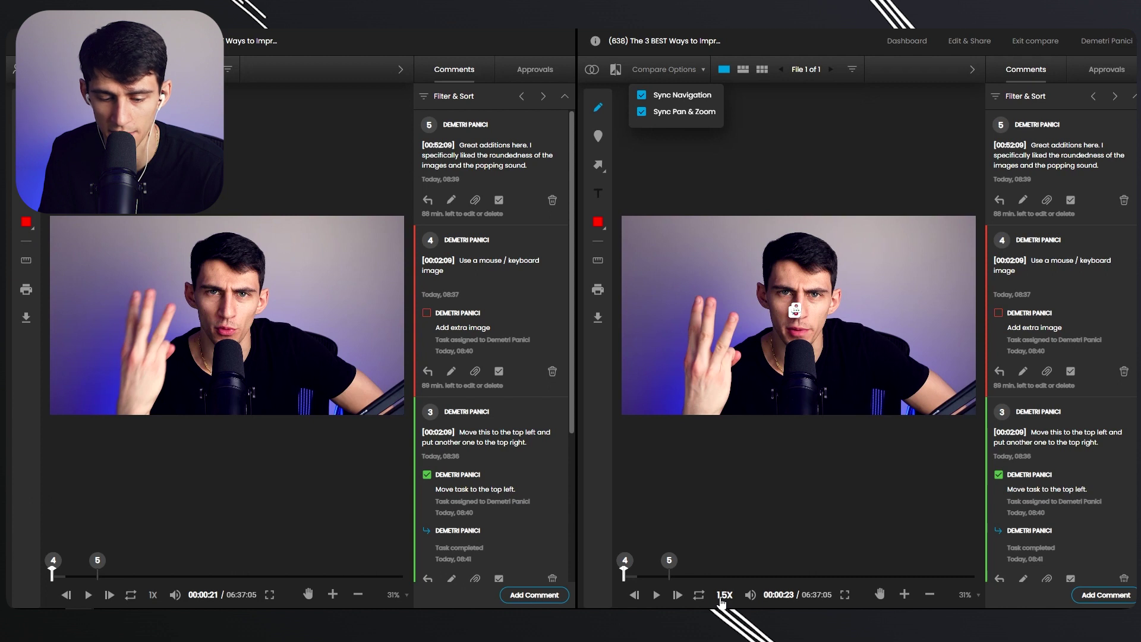
{"action": "left_click", "coordinate": [724, 594]}
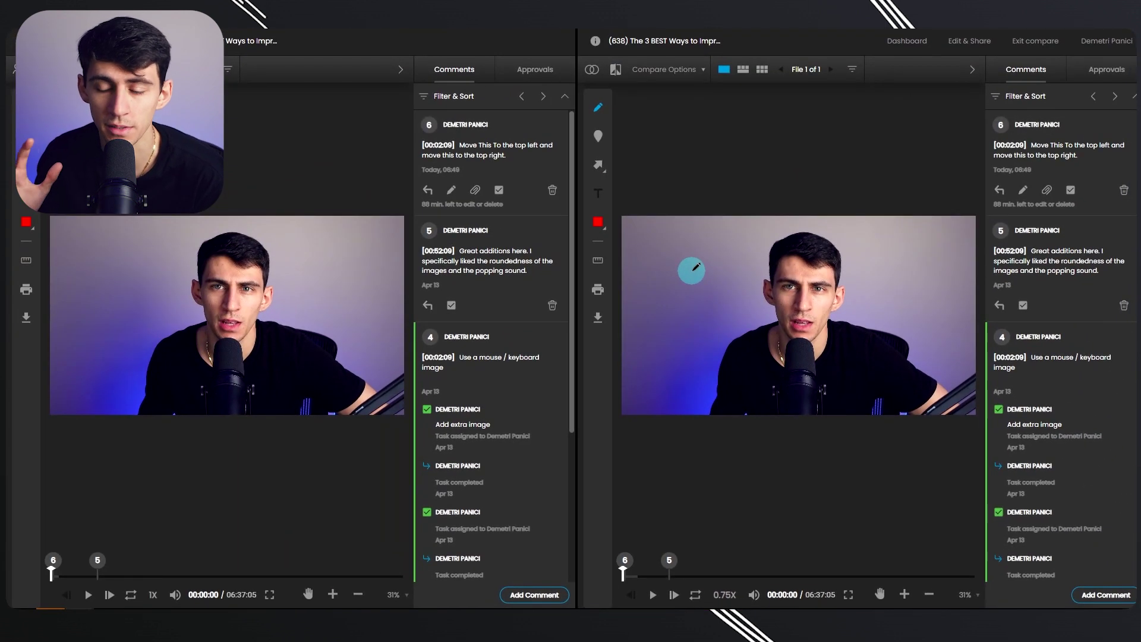
- Jump to comment 6 on the timeline and set the left video's speed to 1.25×
{"action": "left_click", "coordinate": [623, 564]}
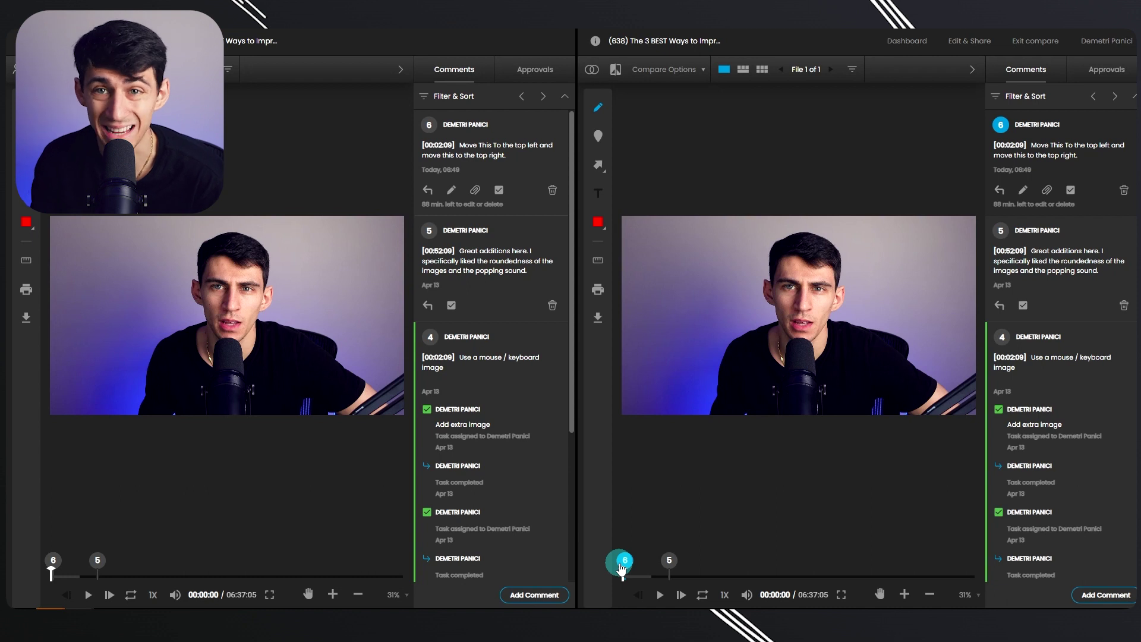
{"action": "left_click", "coordinate": [153, 596]}
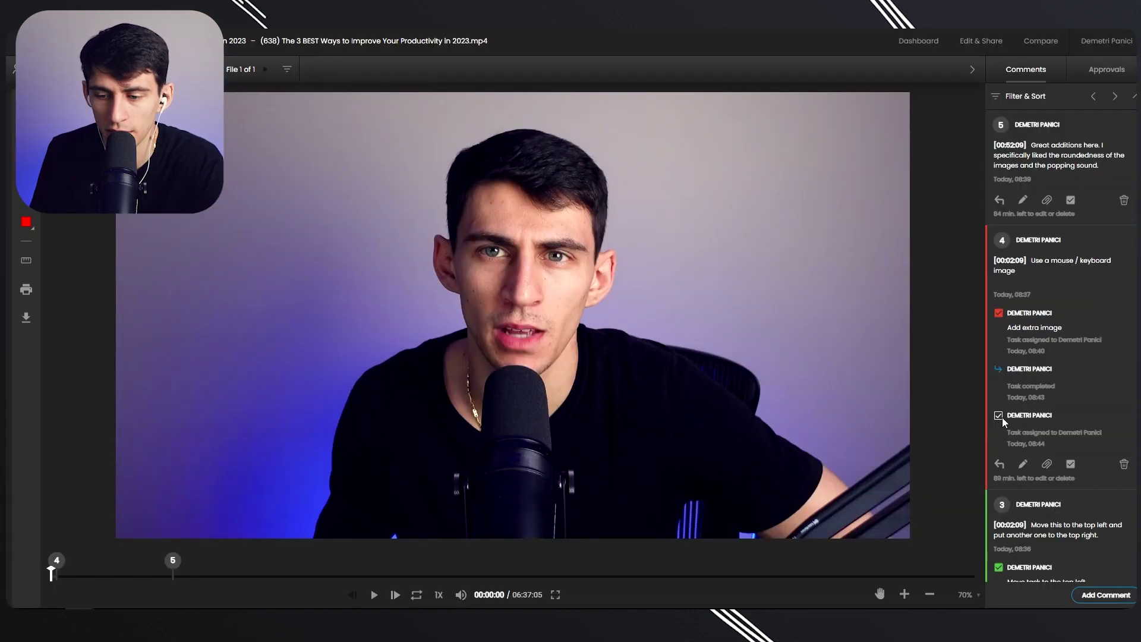
- Confirm comment 4's task as completed, then copy the productivity video review's share link
{"action": "left_click", "coordinate": [998, 416]}
{"action": "left_click", "coordinate": [1122, 514]}
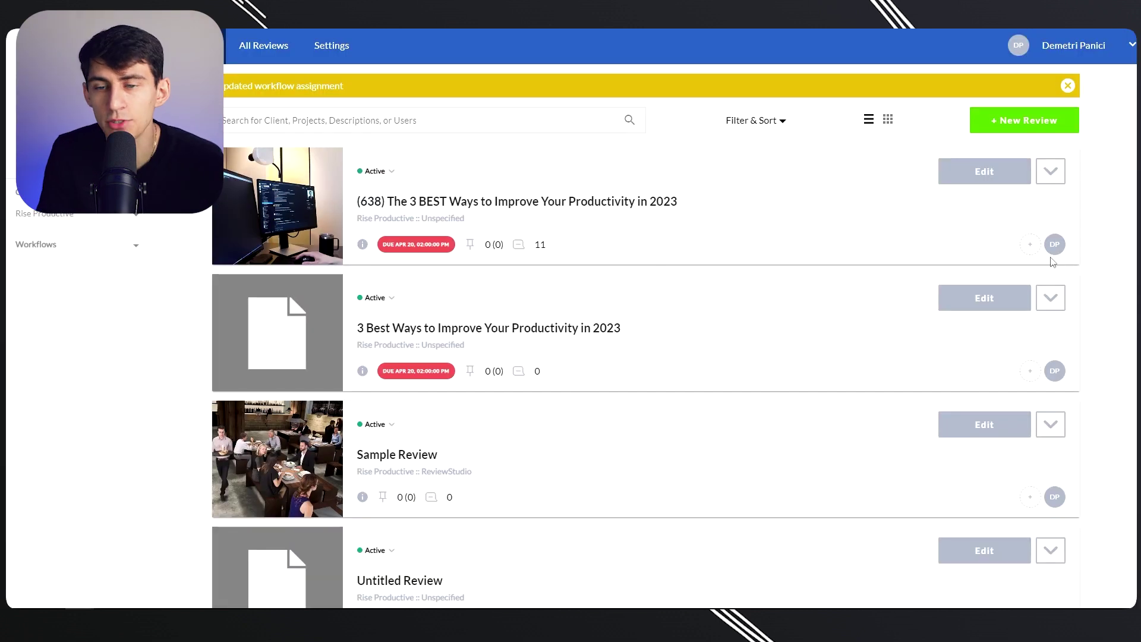
{"action": "left_click", "coordinate": [1032, 248]}
{"action": "left_click", "coordinate": [797, 225]}
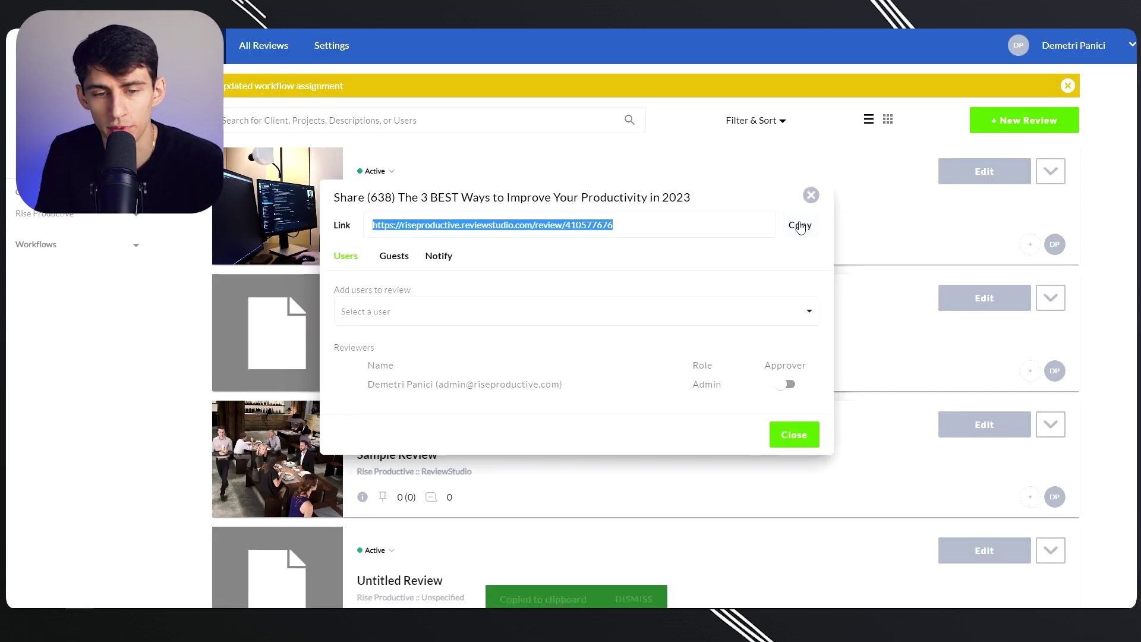